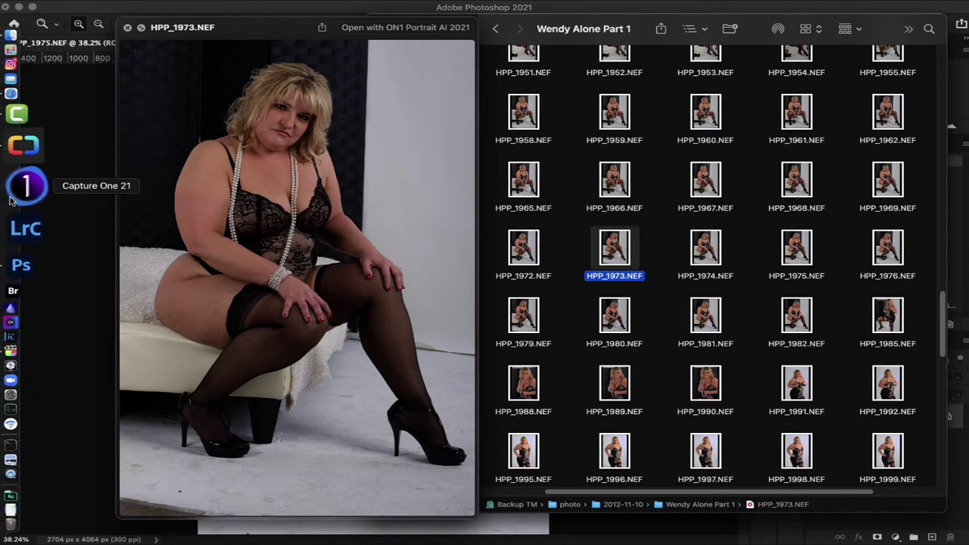
Switch from the Finder preview to the SAL V2.0 boudoir studio setup via the Dock
click(15, 183)
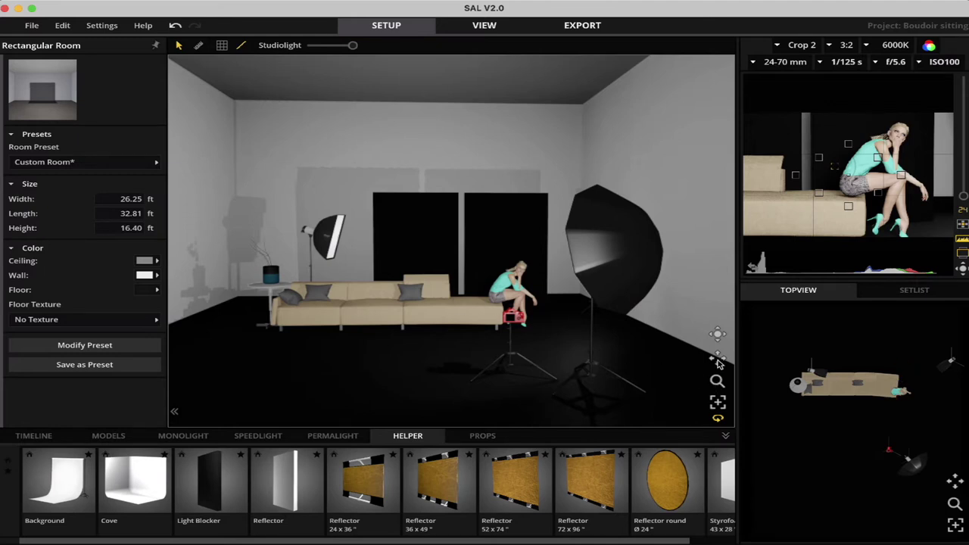
drag(720, 383, 723, 375)
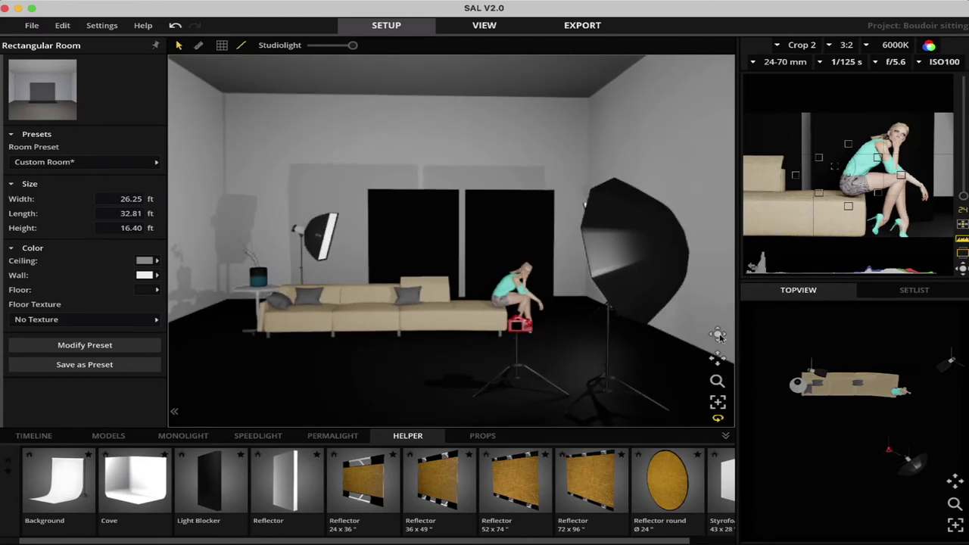
mouse_move(718, 335)
mouse_down()
mouse_move(633, 344)
mouse_move(619, 335)
mouse_up()
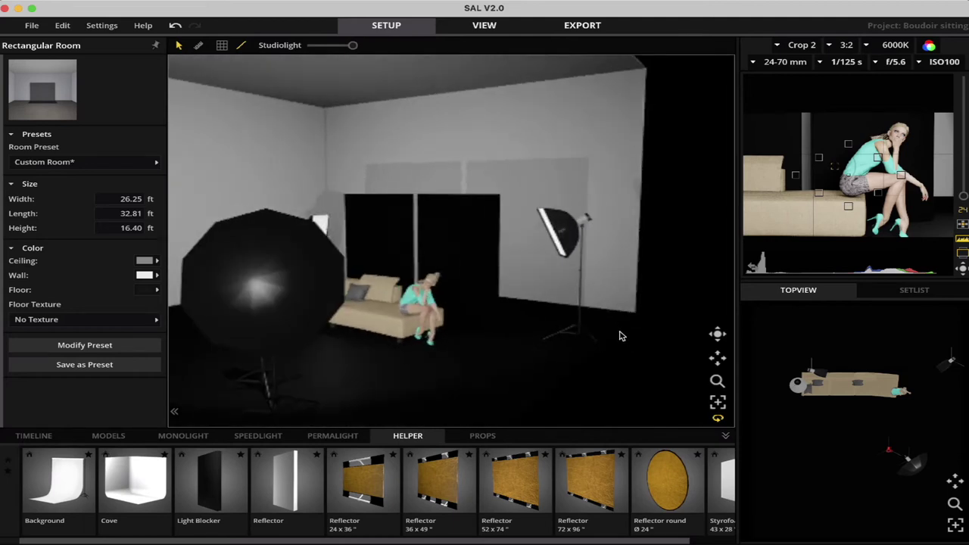
drag(619, 335, 787, 336)
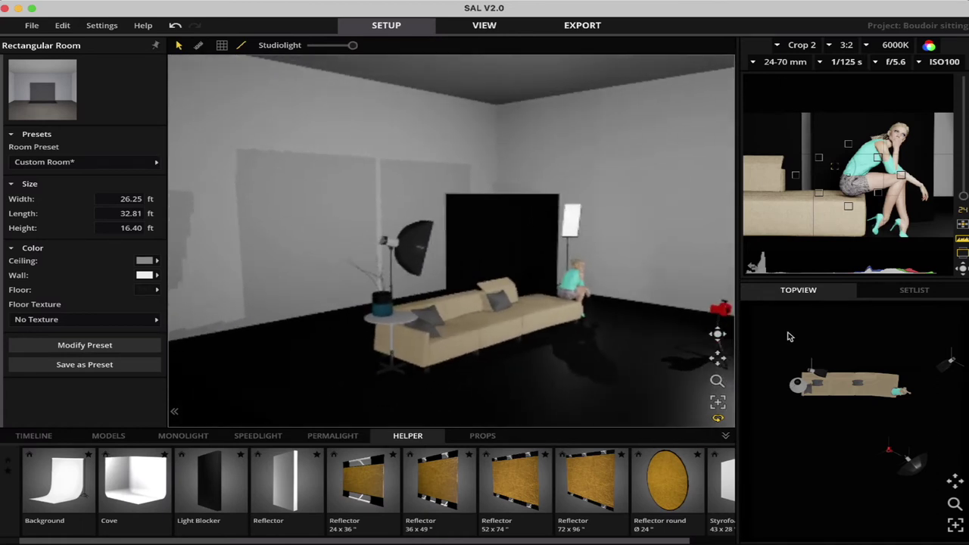
drag(787, 336, 782, 336)
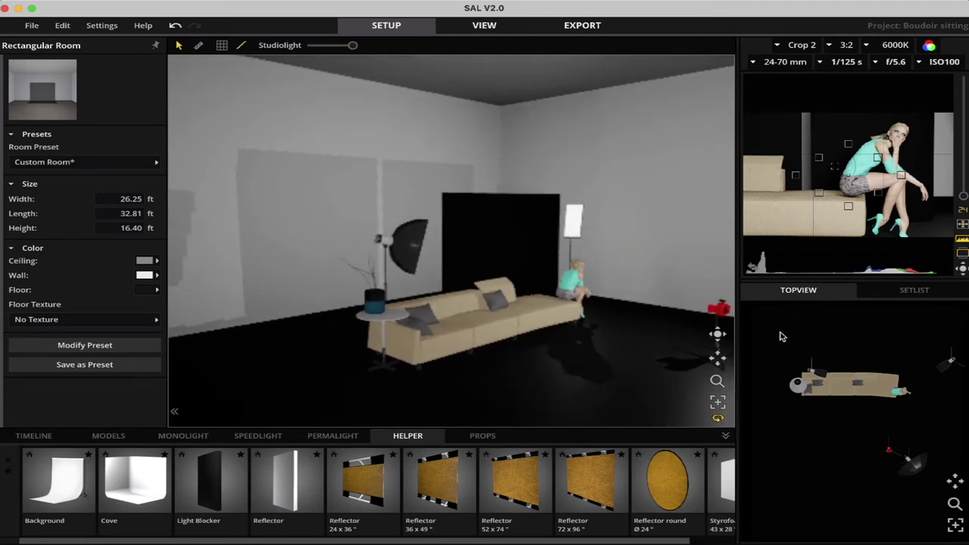
mouse_move(782, 337)
mouse_down()
mouse_move(719, 333)
mouse_move(717, 389)
mouse_move(731, 358)
mouse_up()
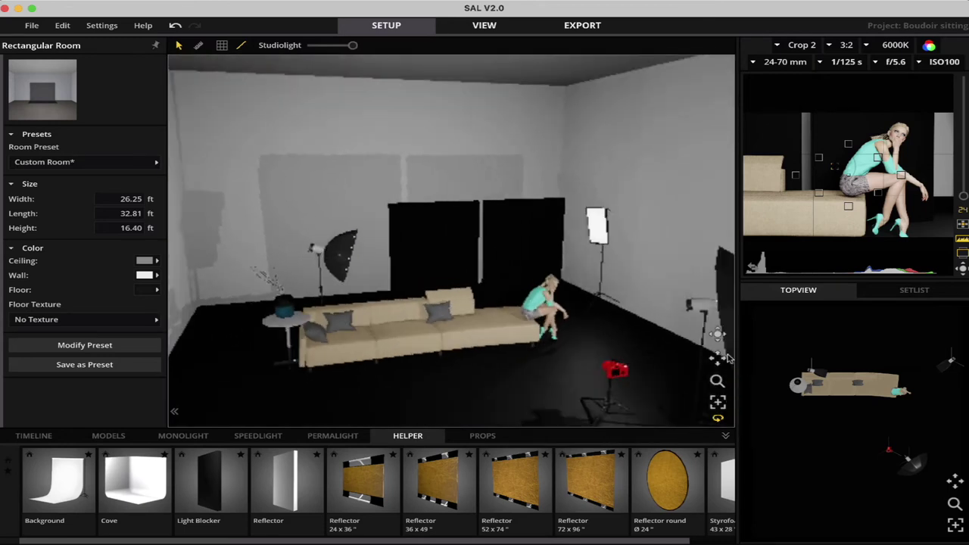
mouse_move(731, 357)
mouse_down()
mouse_move(731, 339)
mouse_move(543, 356)
mouse_up()
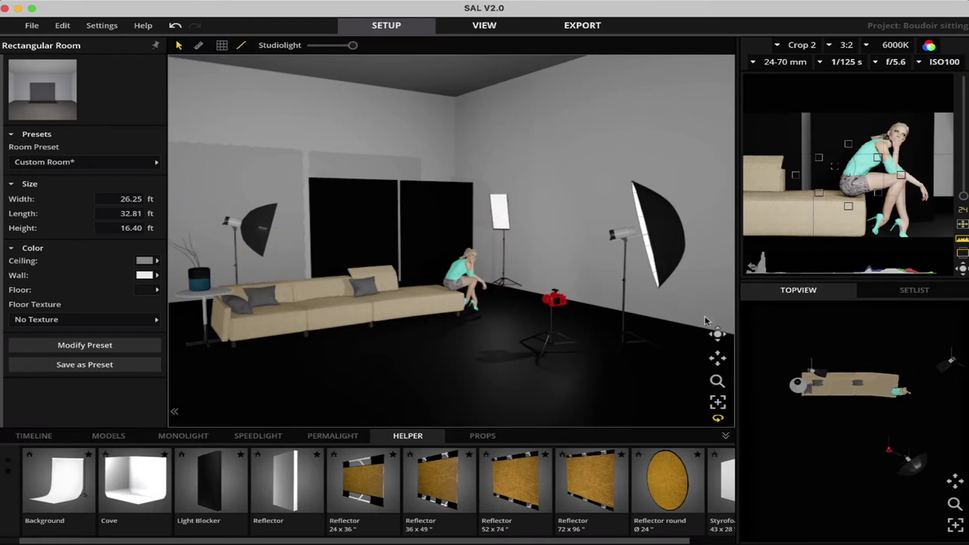
mouse_move(720, 339)
mouse_down()
mouse_move(647, 338)
mouse_move(667, 336)
mouse_up()
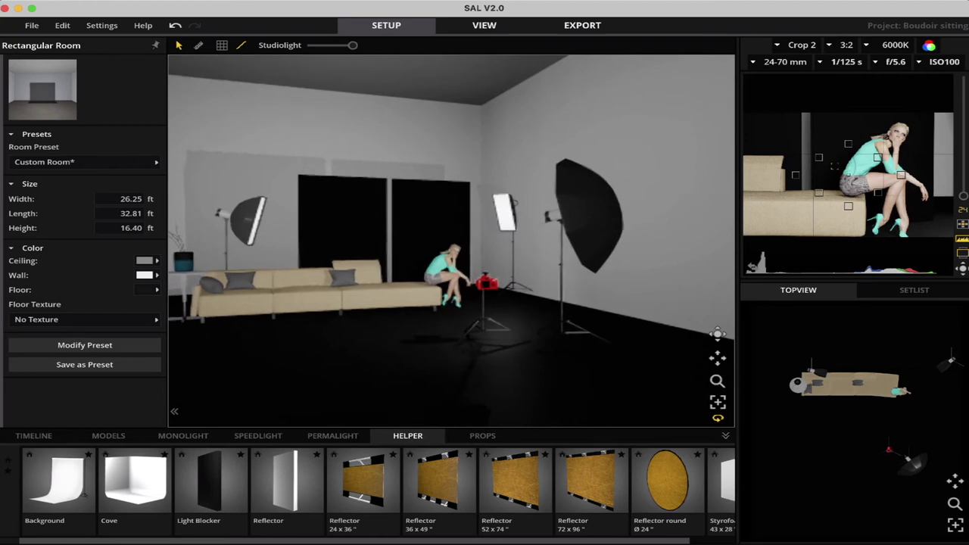
drag(717, 381, 739, 287)
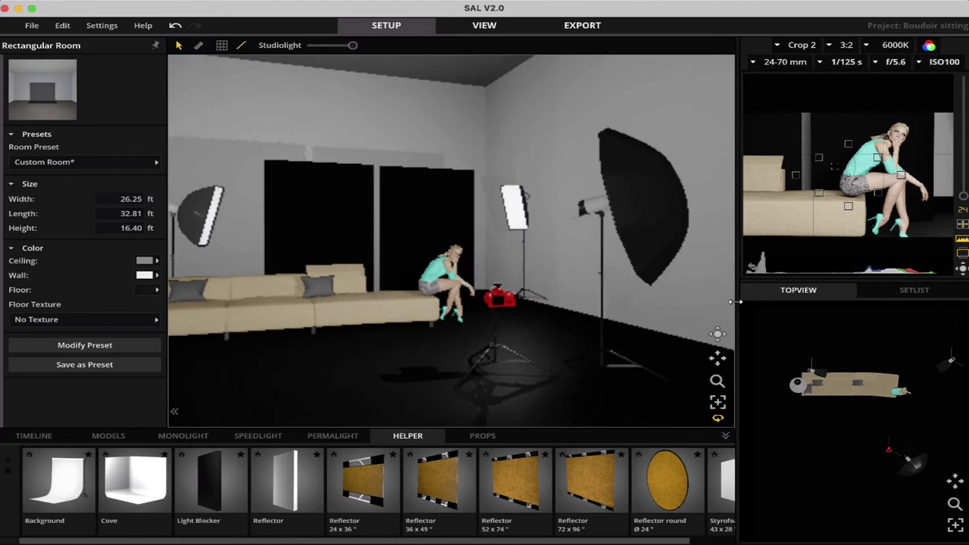
drag(739, 288, 736, 305)
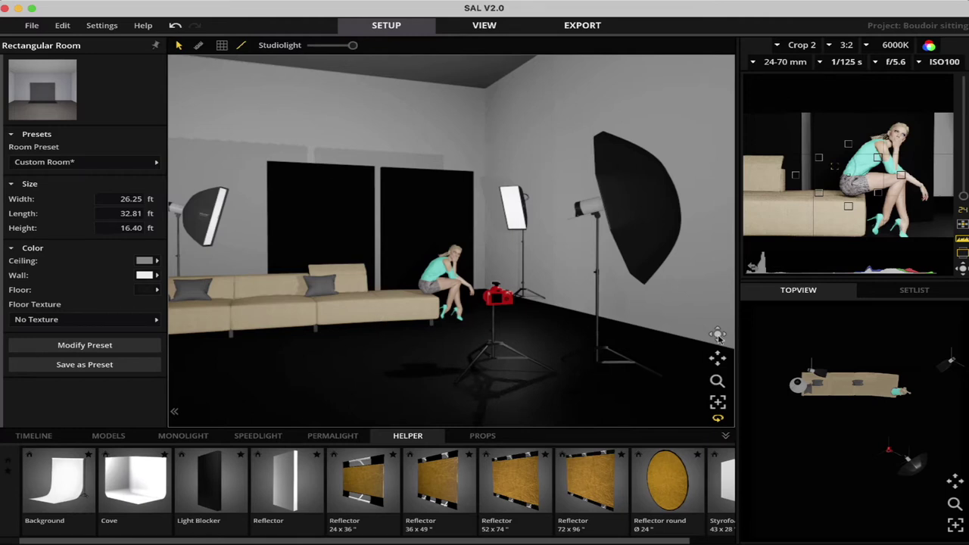
drag(719, 338, 711, 339)
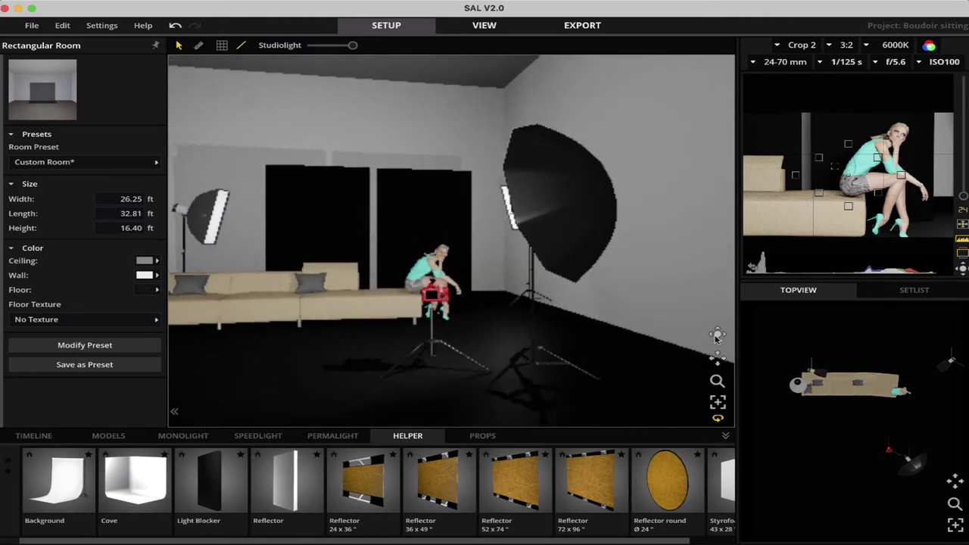
drag(711, 339, 558, 344)
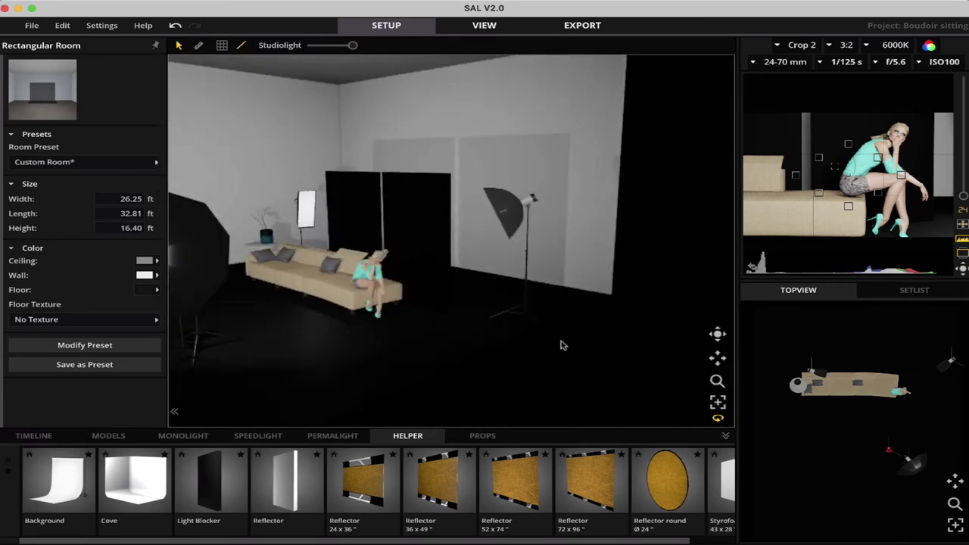
drag(724, 362, 928, 361)
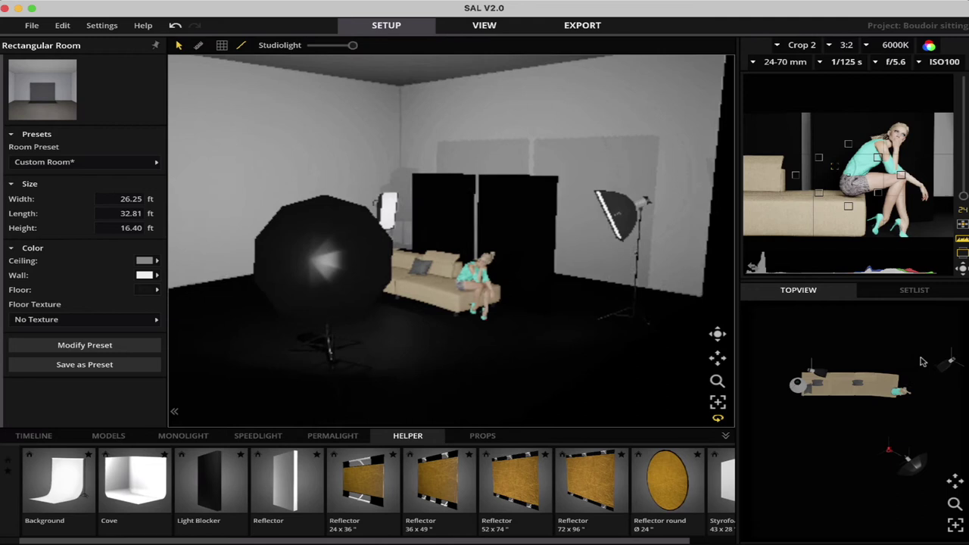
mouse_move(717, 338)
mouse_down()
mouse_move(644, 335)
mouse_move(625, 324)
mouse_up()
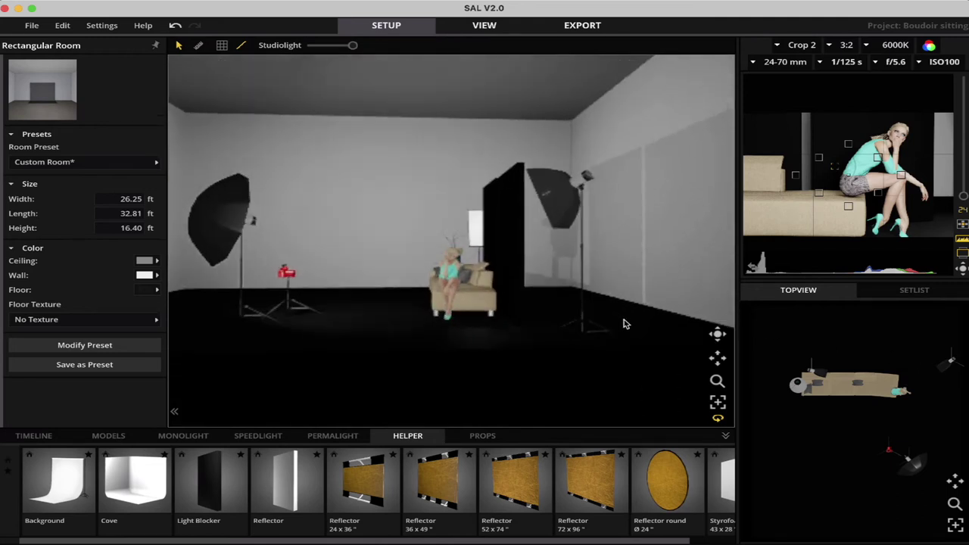
drag(717, 381, 746, 351)
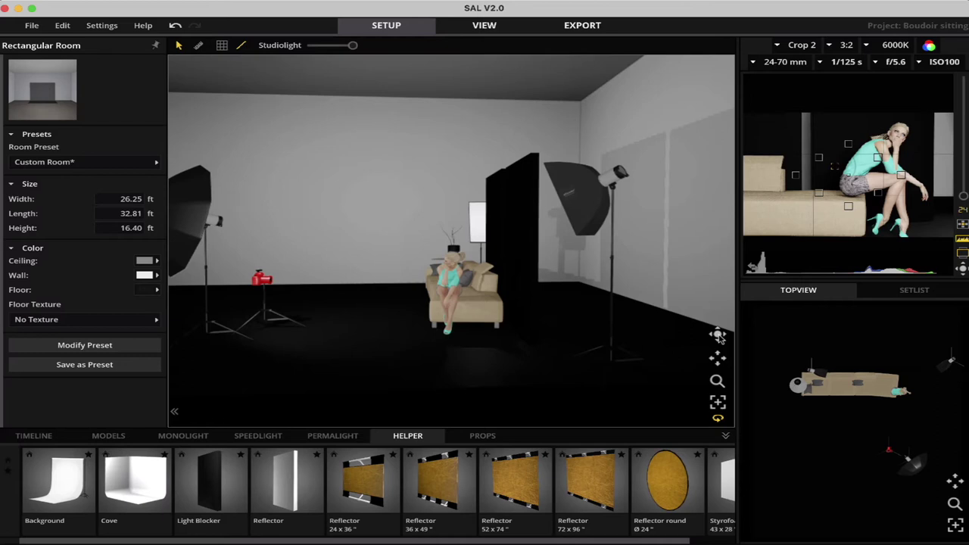
drag(719, 335, 955, 333)
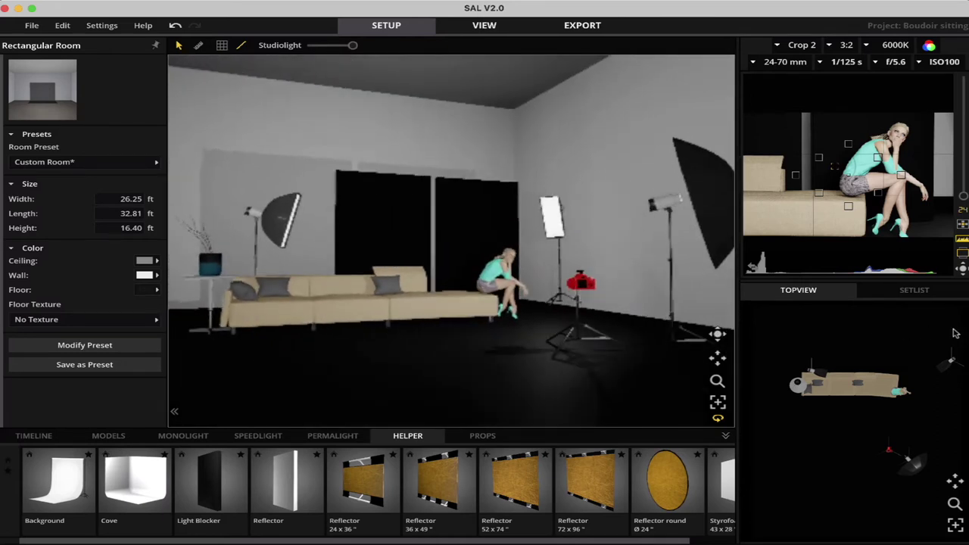
mouse_move(955, 333)
mouse_down()
mouse_move(968, 333)
mouse_move(946, 334)
mouse_up()
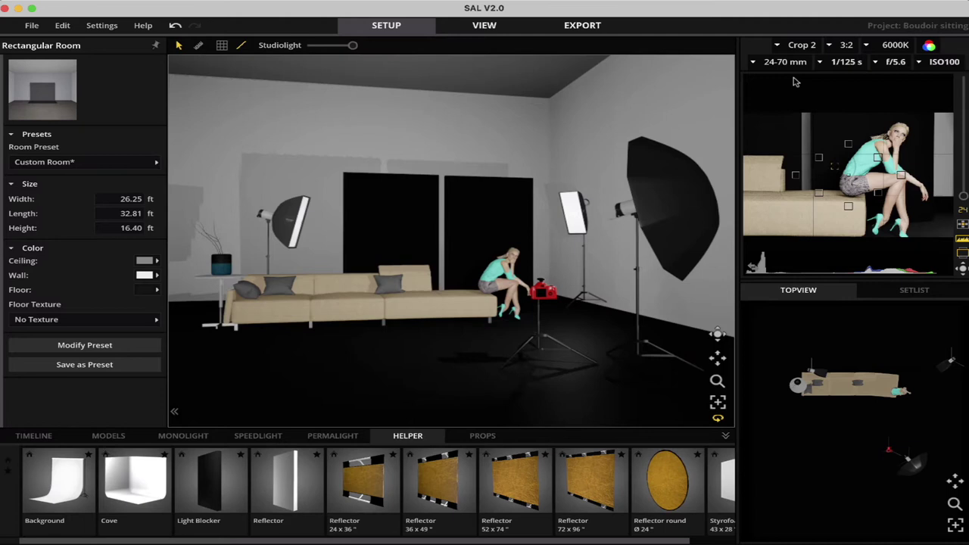
Set the SAL camera to Full Frame, zoom the lens tighter, and enlarge the camera view
click(802, 45)
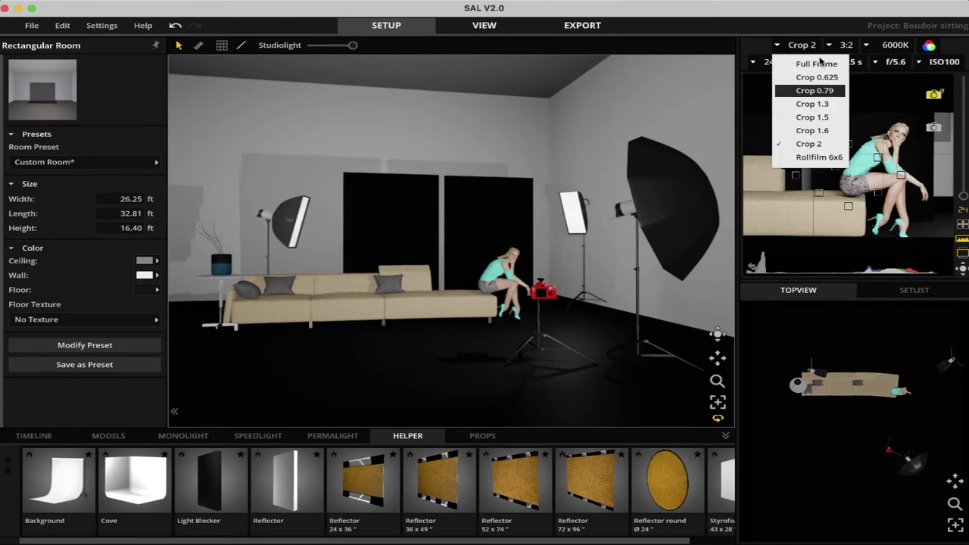
click(825, 65)
click(827, 65)
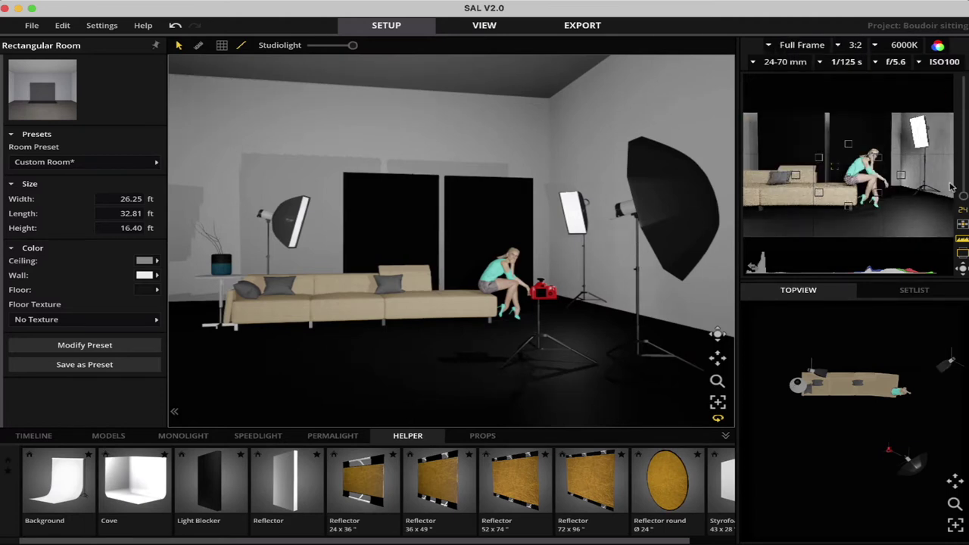
drag(963, 187, 962, 147)
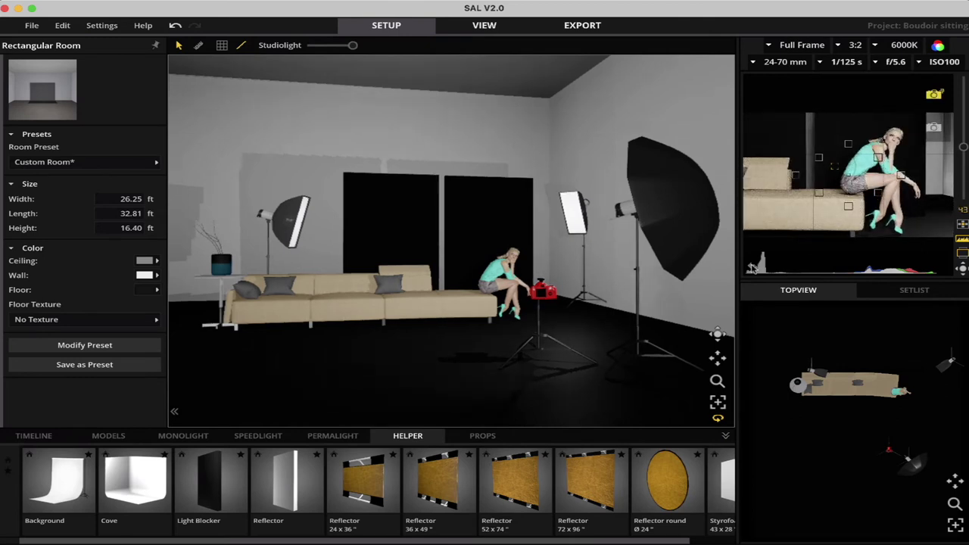
click(753, 267)
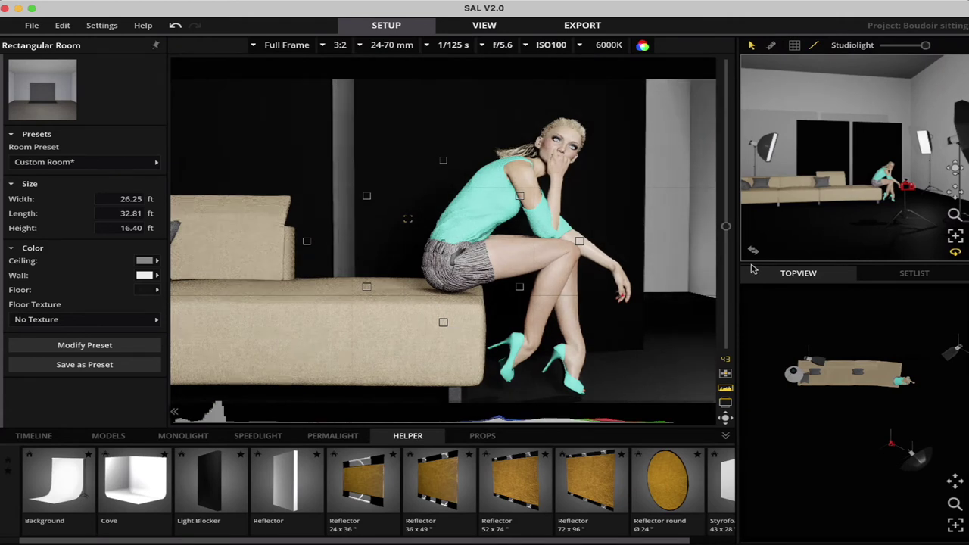
mouse_move(26, 132)
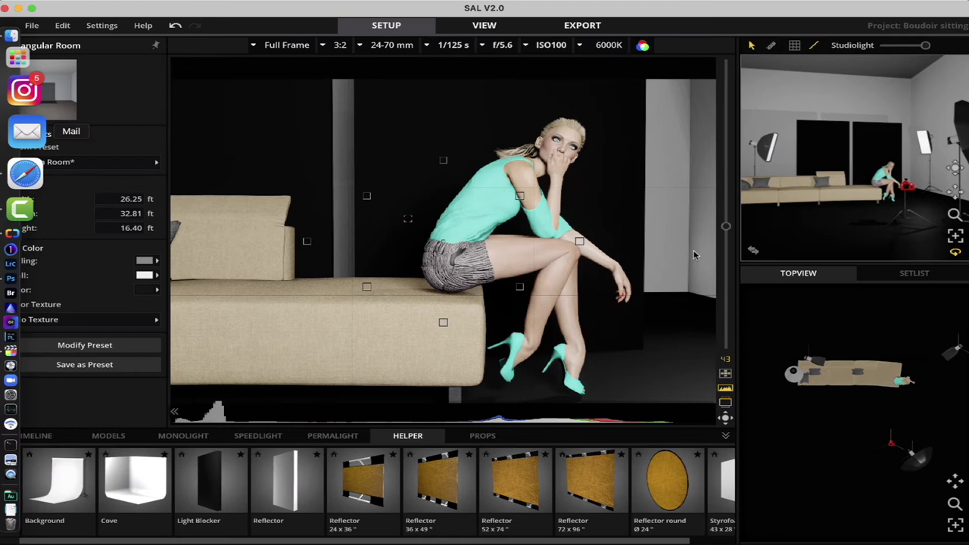
Return to the HPP_1973.NEF Finder preview and minimize the SAL studio window
click(28, 91)
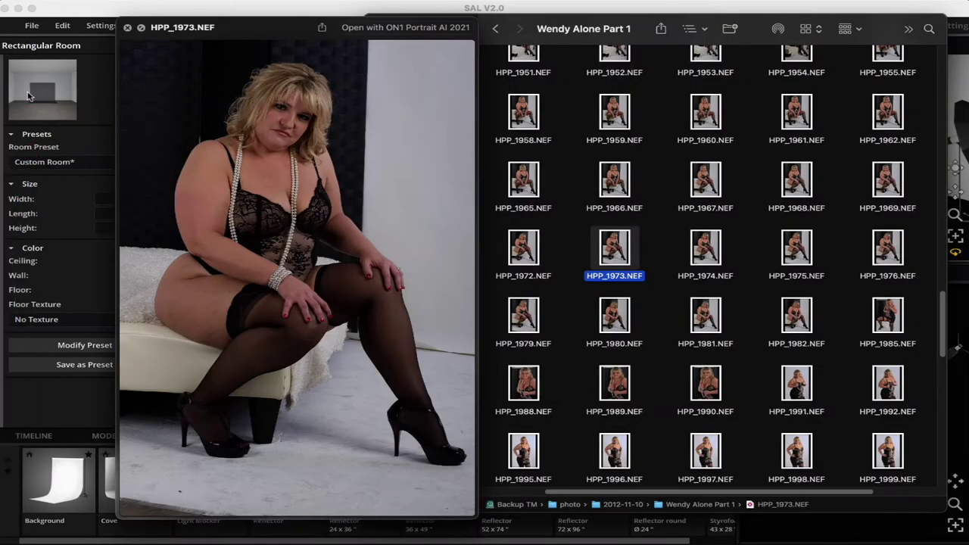
click(171, 9)
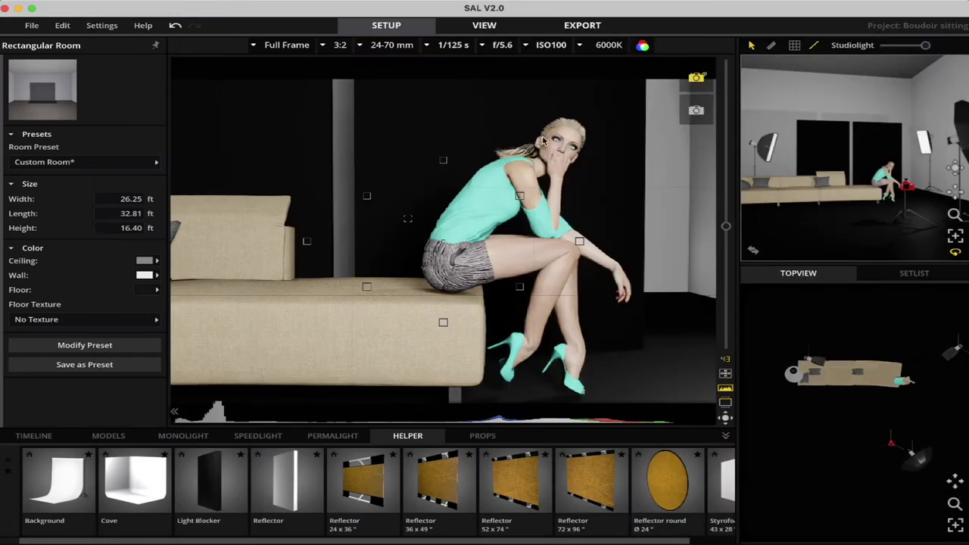
click(18, 8)
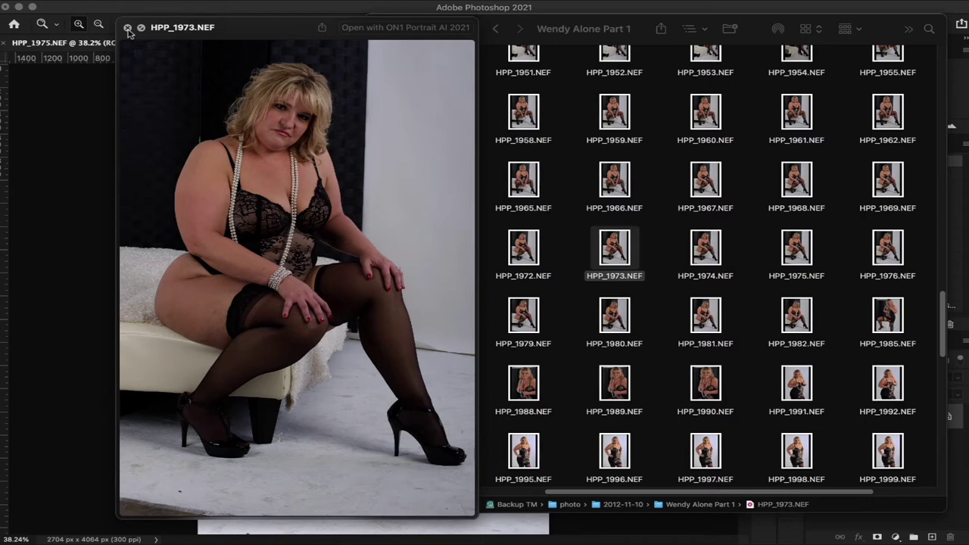
Close the HPP_1973.NEF preview and revert HPP_1975.NEF to its original state in History
click(128, 28)
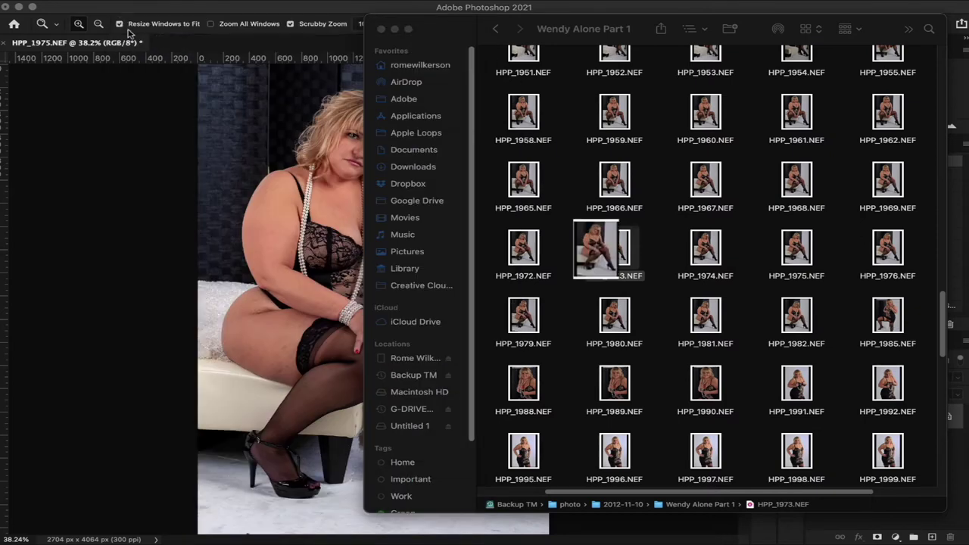
click(142, 174)
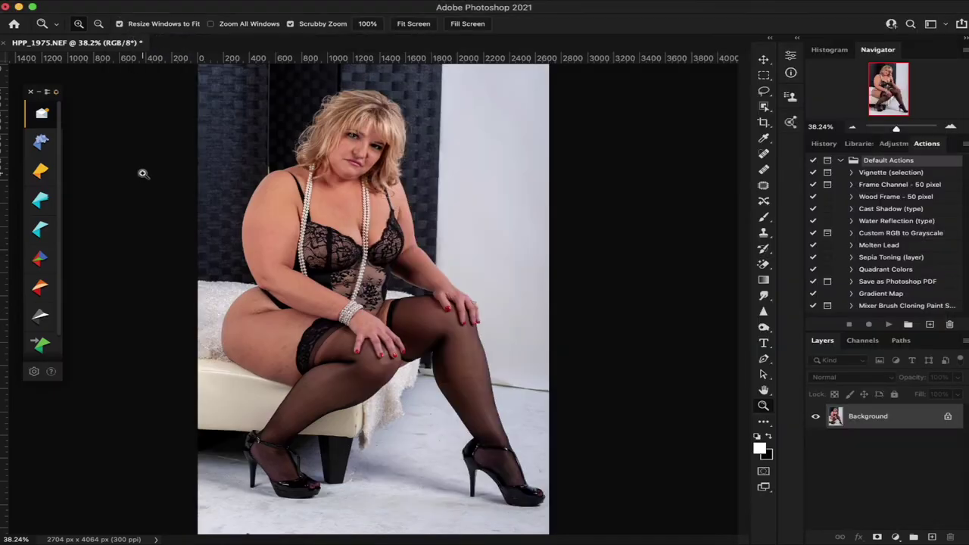
click(351, 152)
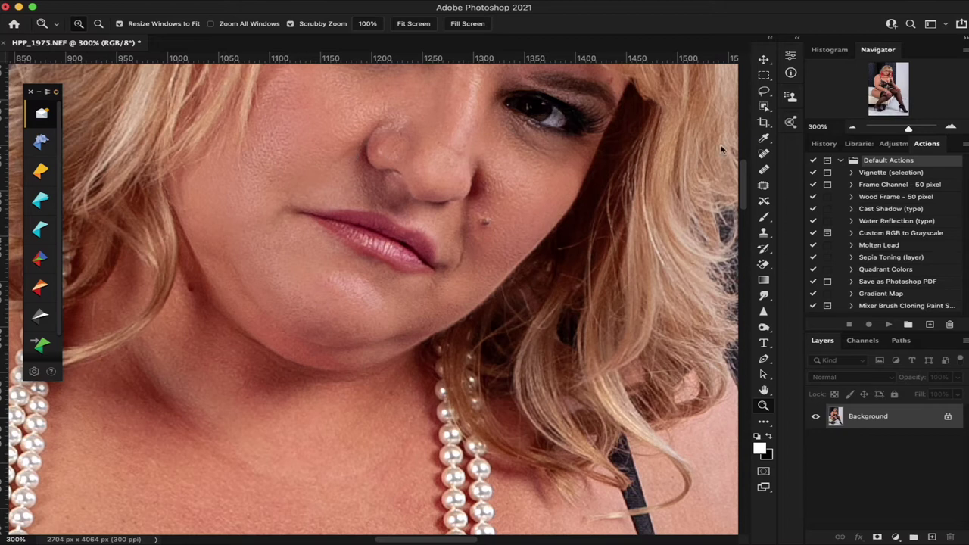
click(825, 146)
click(853, 187)
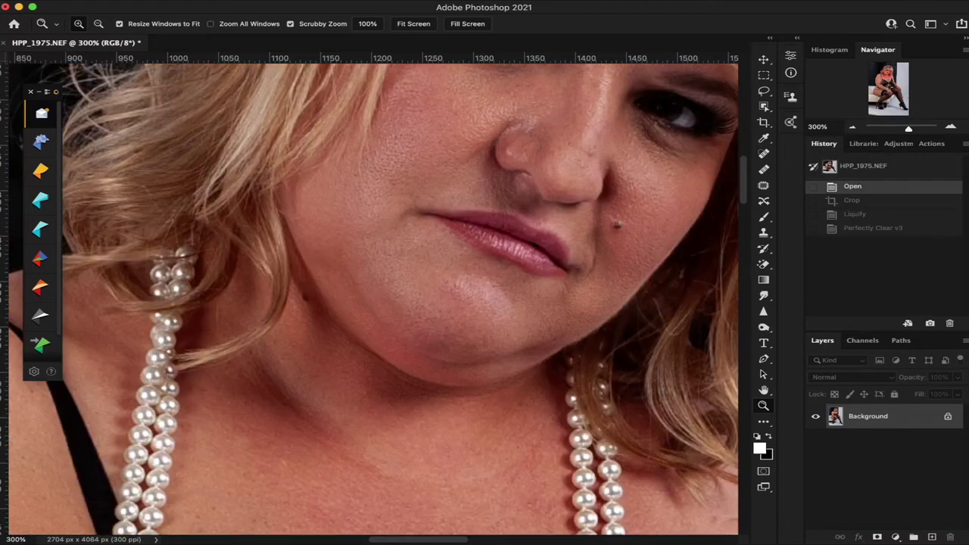
Zoom in and scroll around the face to inspect the skin, then fit the image on screen
click(416, 25)
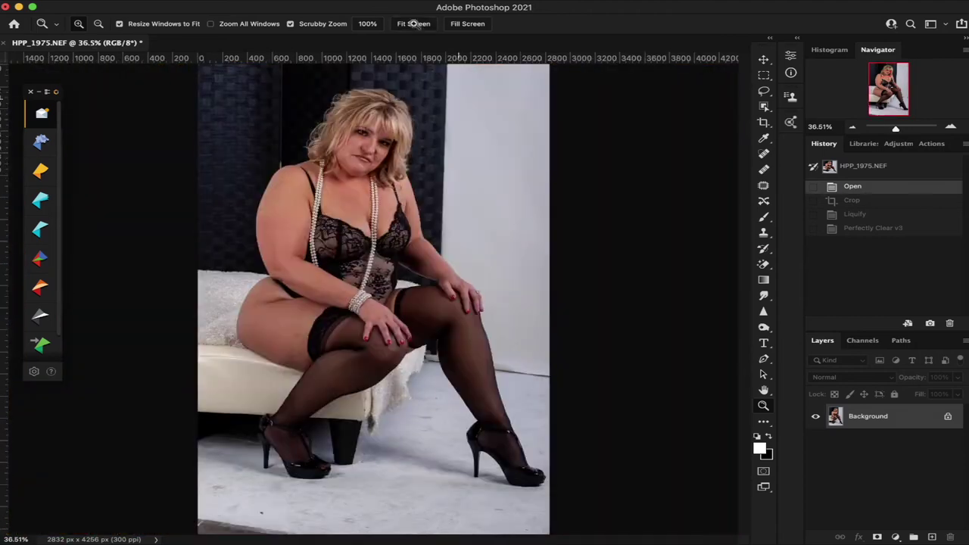
click(350, 152)
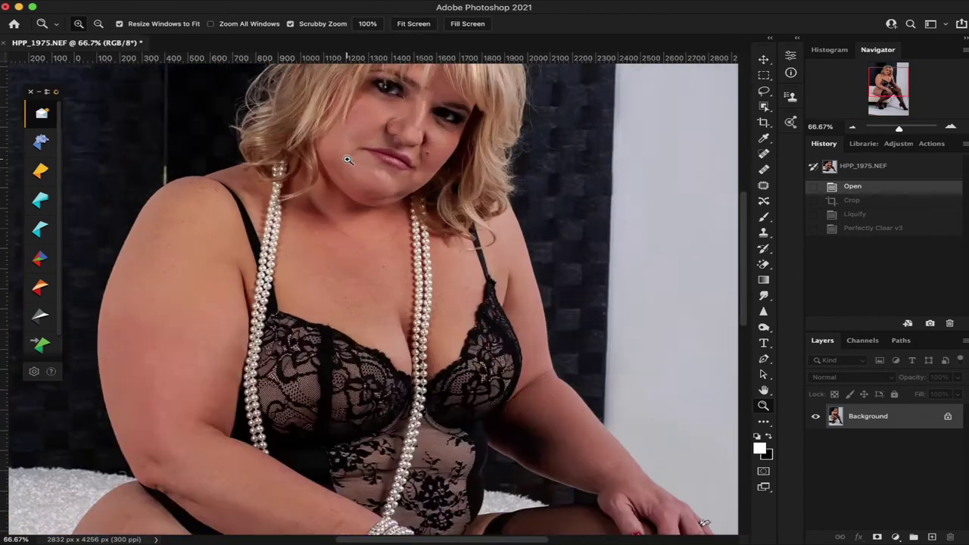
scroll(359, 195, down, 5)
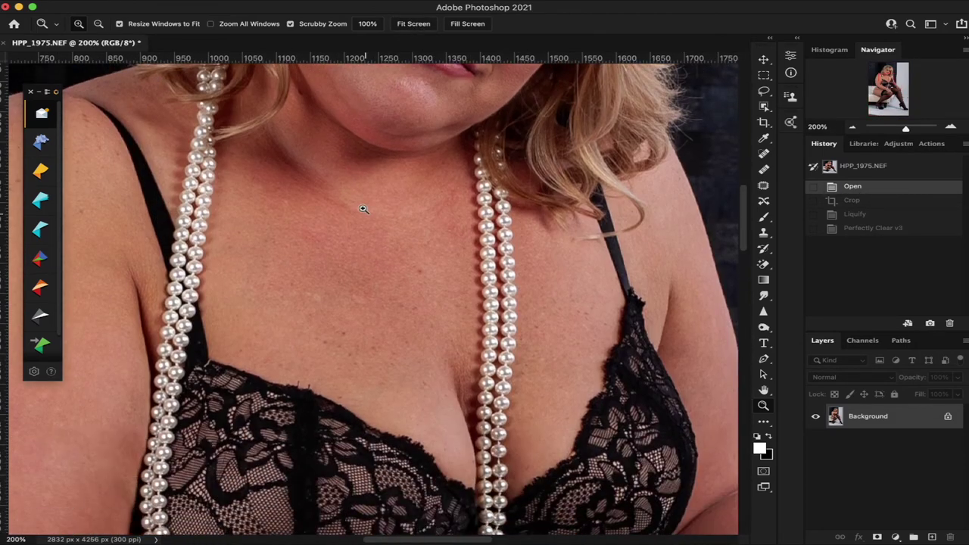
scroll(360, 200, down, 5)
scroll(362, 205, down, 5)
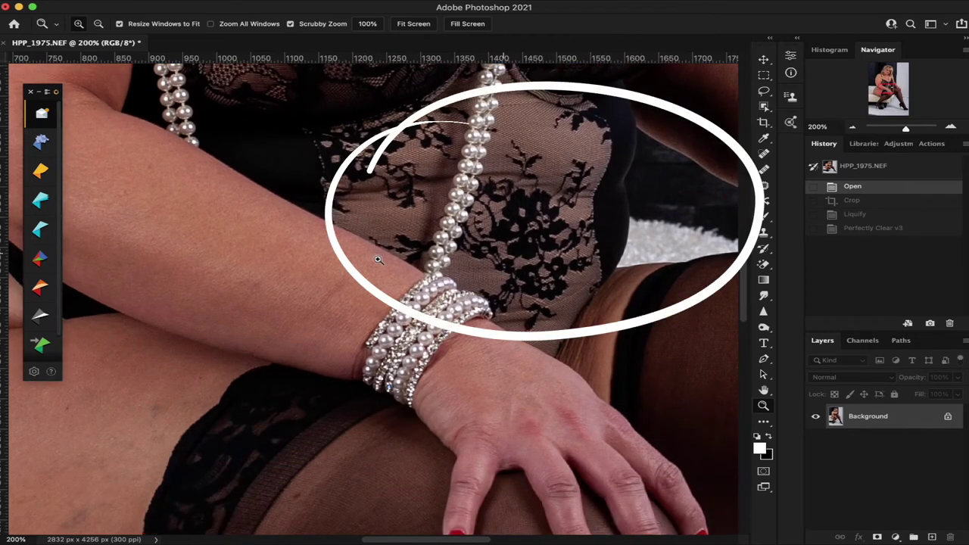
scroll(379, 257, left, 5)
scroll(378, 259, down, 4)
scroll(379, 259, left, 5)
scroll(379, 260, up, 3)
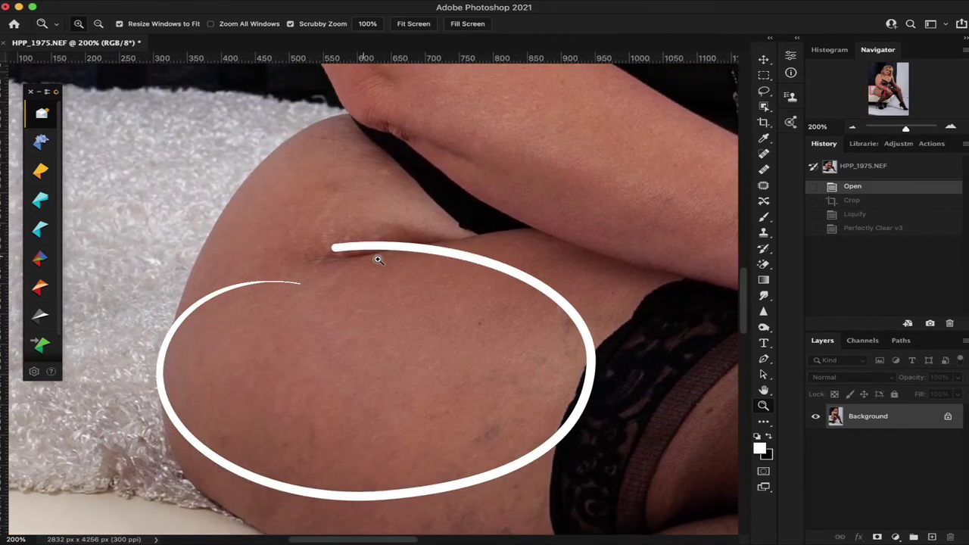
scroll(378, 259, right, 5)
scroll(379, 260, up, 3)
scroll(379, 260, up, 4)
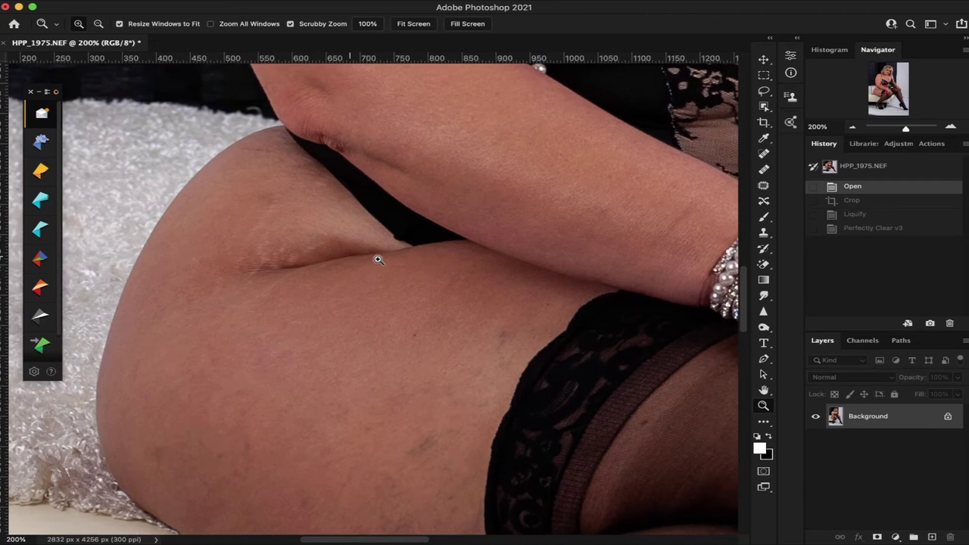
scroll(379, 259, up, 5)
scroll(378, 260, up, 4)
scroll(378, 260, right, 3)
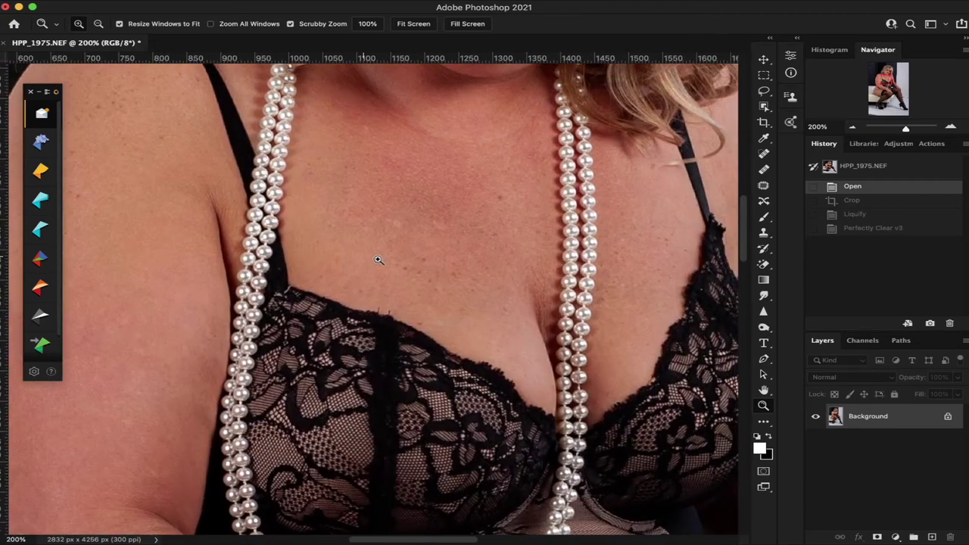
click(418, 24)
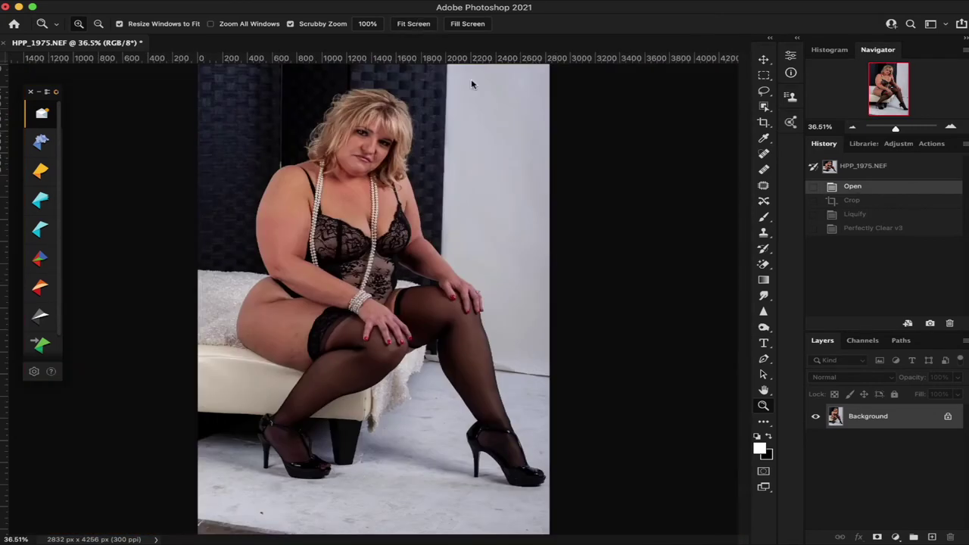
Add a Levels adjustment with midtones at 1.21 and merge visible layers into the Background
click(897, 536)
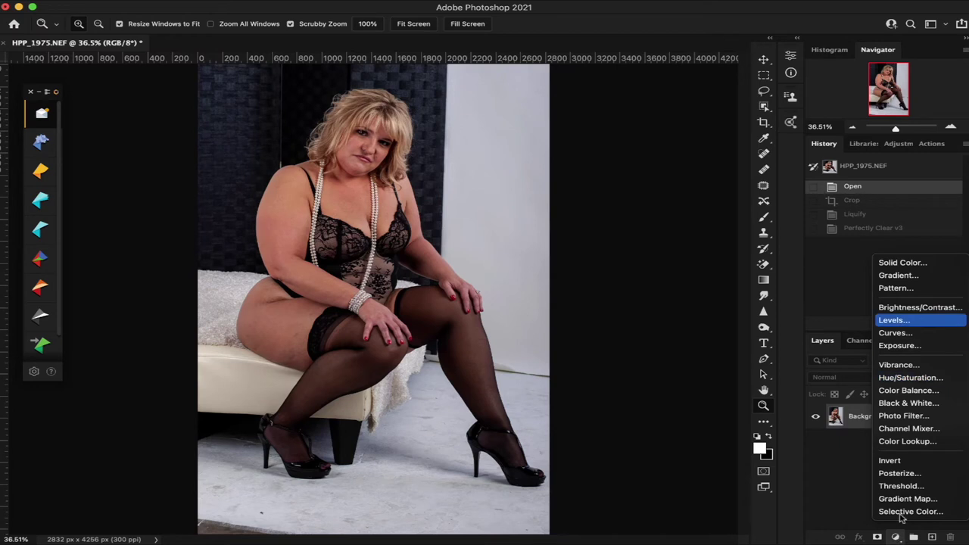
click(893, 320)
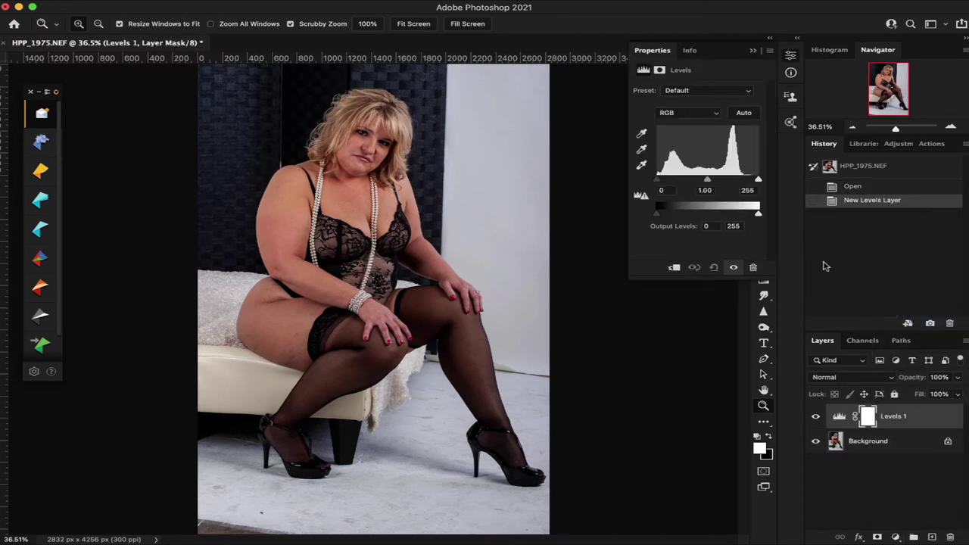
drag(706, 182, 702, 182)
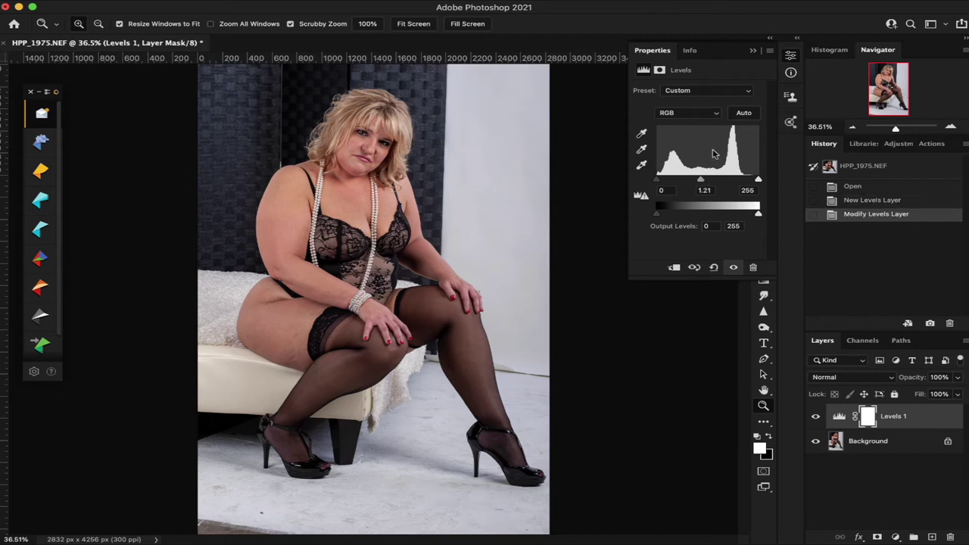
click(753, 53)
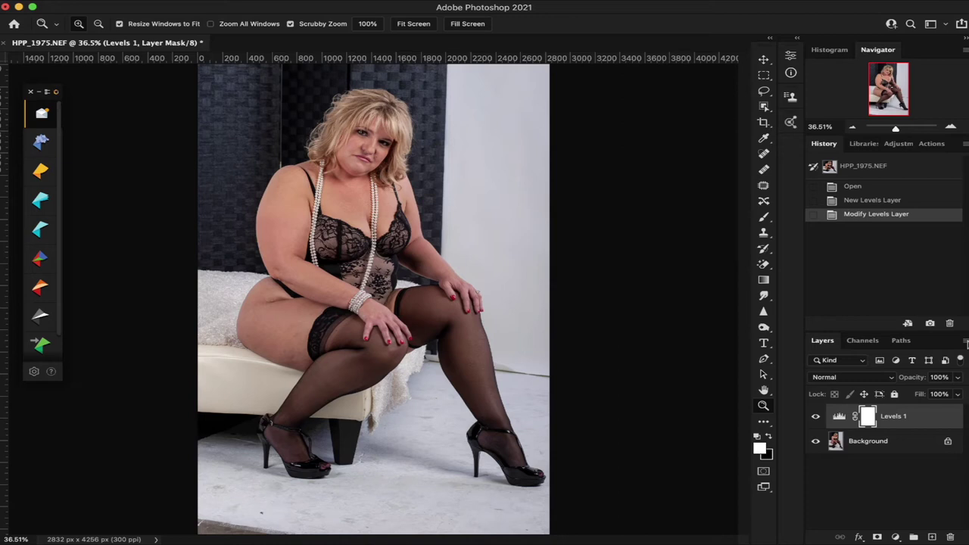
click(966, 343)
click(855, 473)
Zoom in on the woman's face and open Filter > Liquify
click(356, 137)
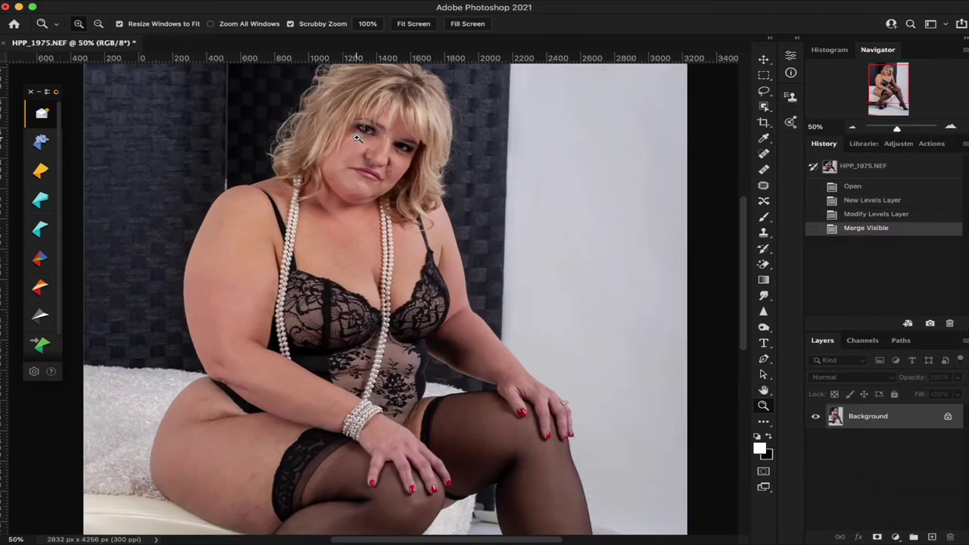
scroll(356, 137, left, 3)
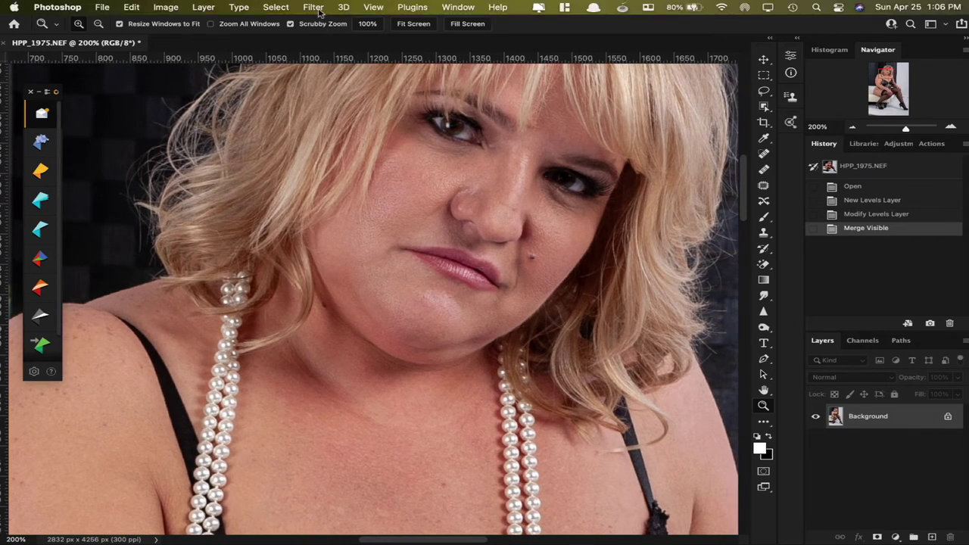
click(313, 8)
click(357, 119)
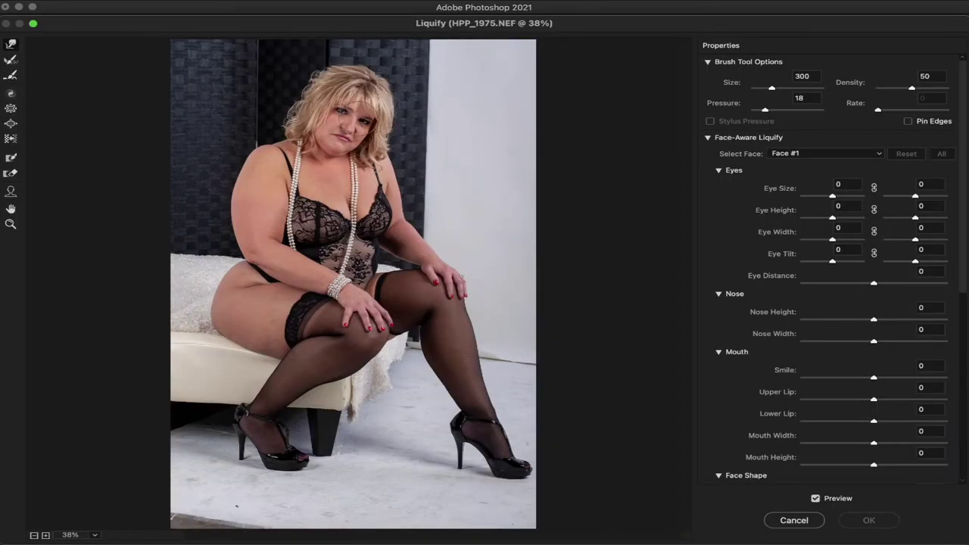
Zoom the Liquify preview to 100% and pull in the jawline with the Face tool
click(11, 225)
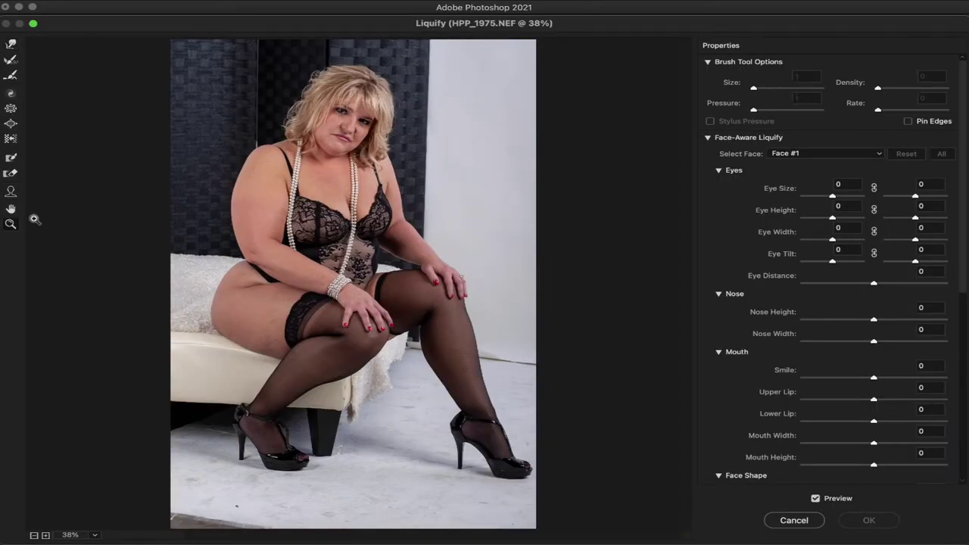
click(316, 141)
scroll(317, 141, down, 5)
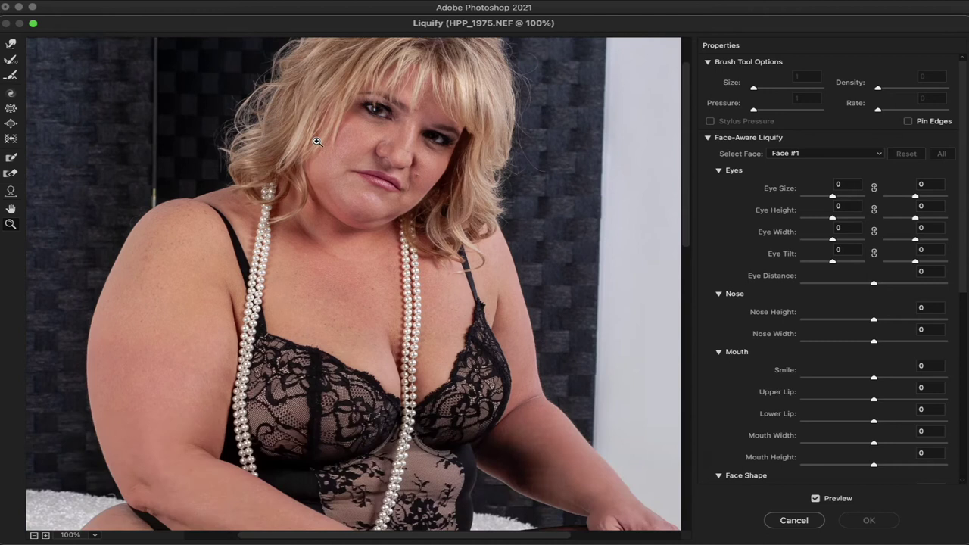
scroll(317, 141, up, 4)
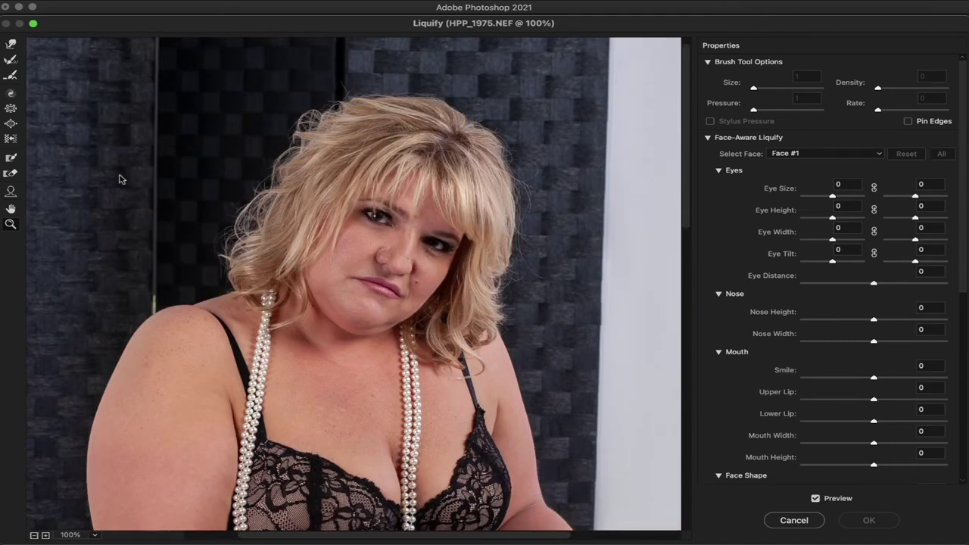
click(11, 190)
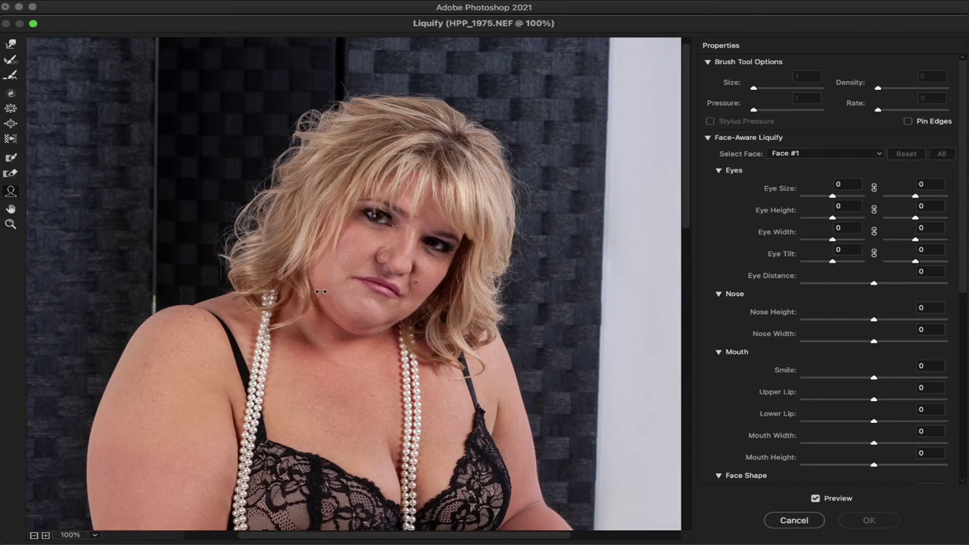
drag(321, 292, 318, 282)
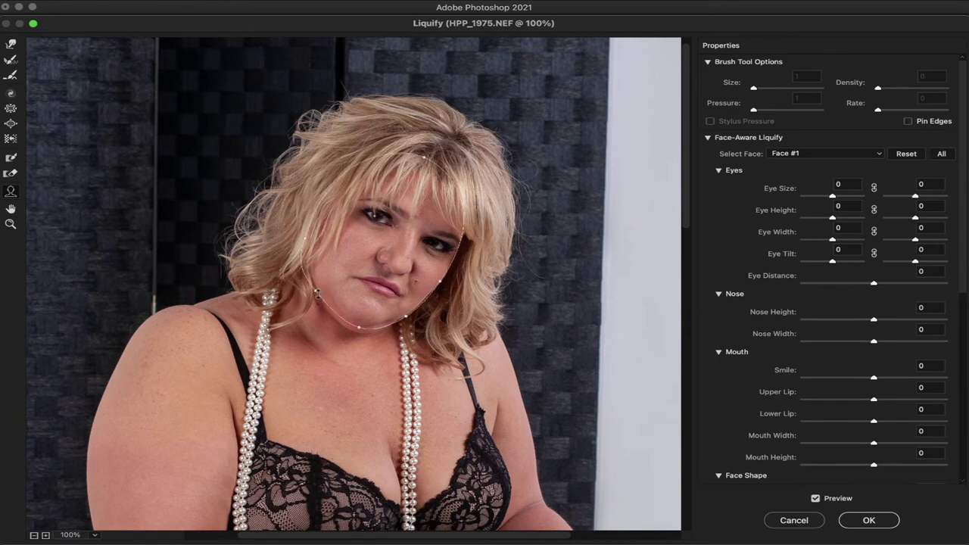
click(11, 44)
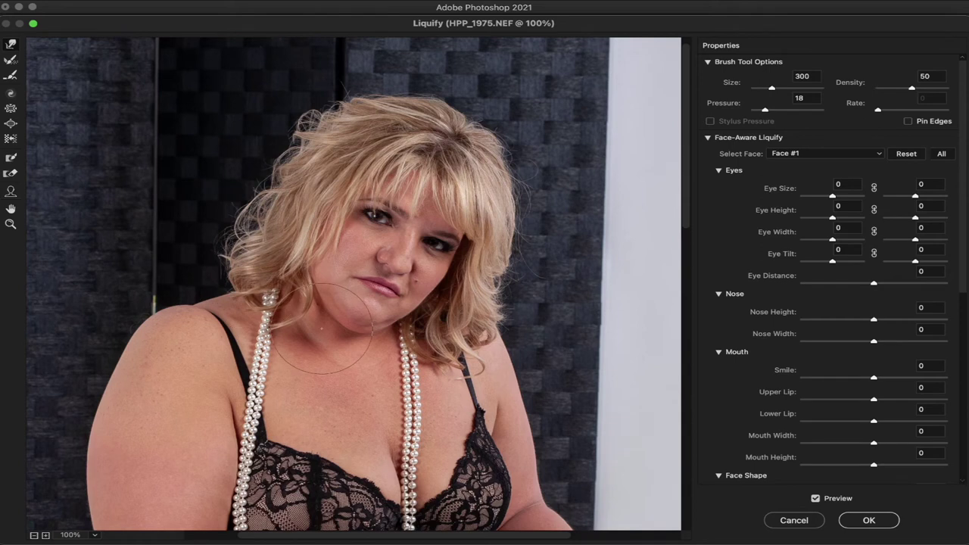
Resize the Forward Warp brush with [ and ] and push the shoulder contour inward
key(bracketleft)
key(bracketleft)
key(bracketleft)
key(bracketleft)
key(bracketleft)
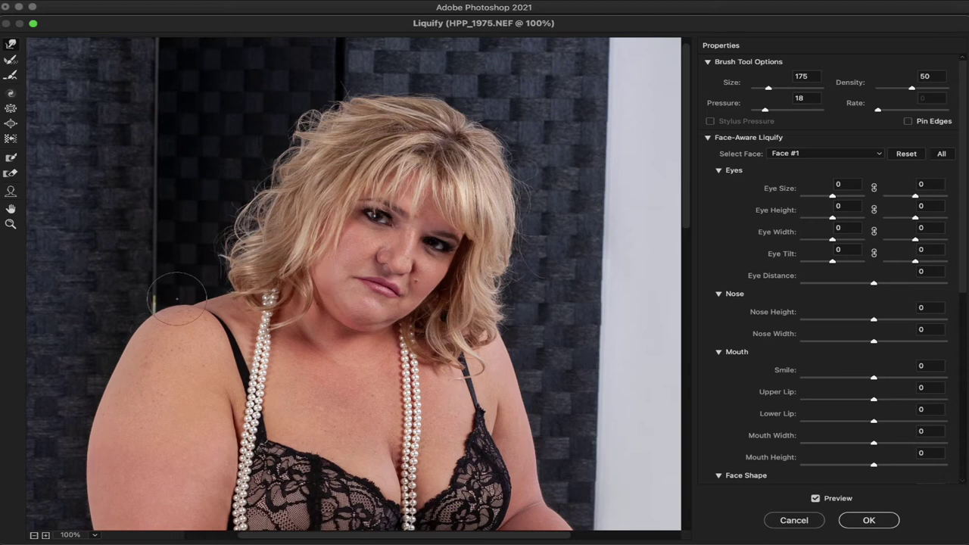
key(bracketright)
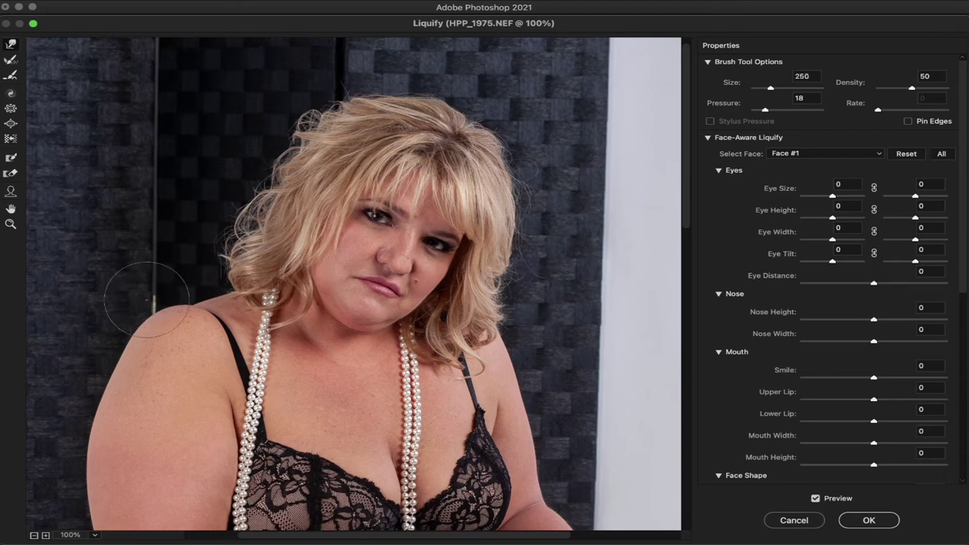
key(bracketright)
key(bracketright)
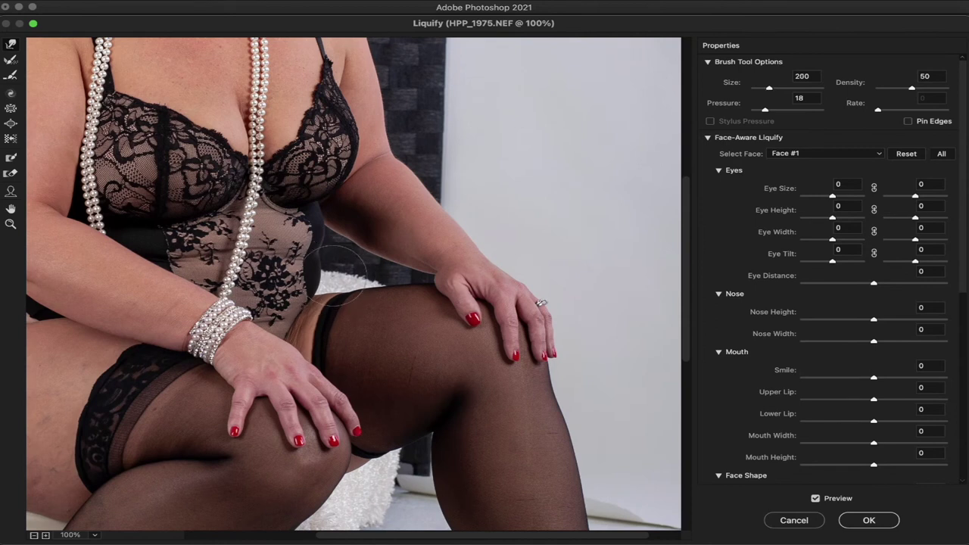
Warp the hip, arm and waist edges with a resized brush, then commit Liquify with OK
key(bracketleft)
key(bracketleft)
key(bracketleft)
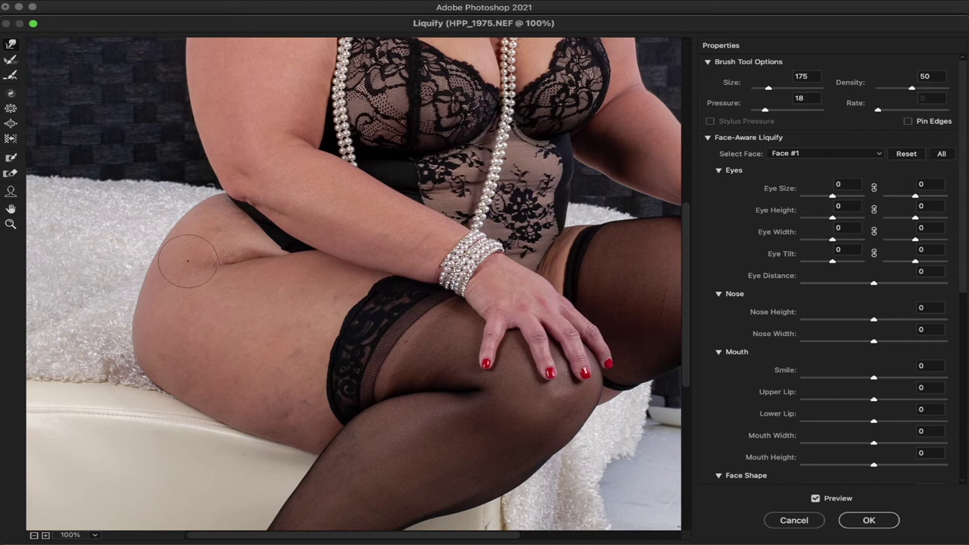
key(bracketright)
key(bracketright)
key(bracketright)
key(bracketright)
key(bracketright)
key(bracketright)
key(bracketright)
key(bracketright)
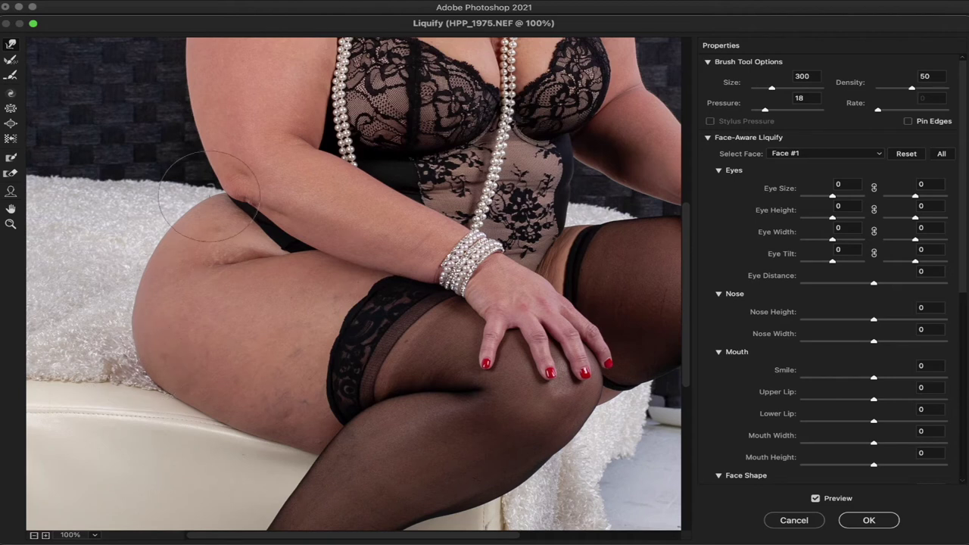
drag(210, 195, 224, 362)
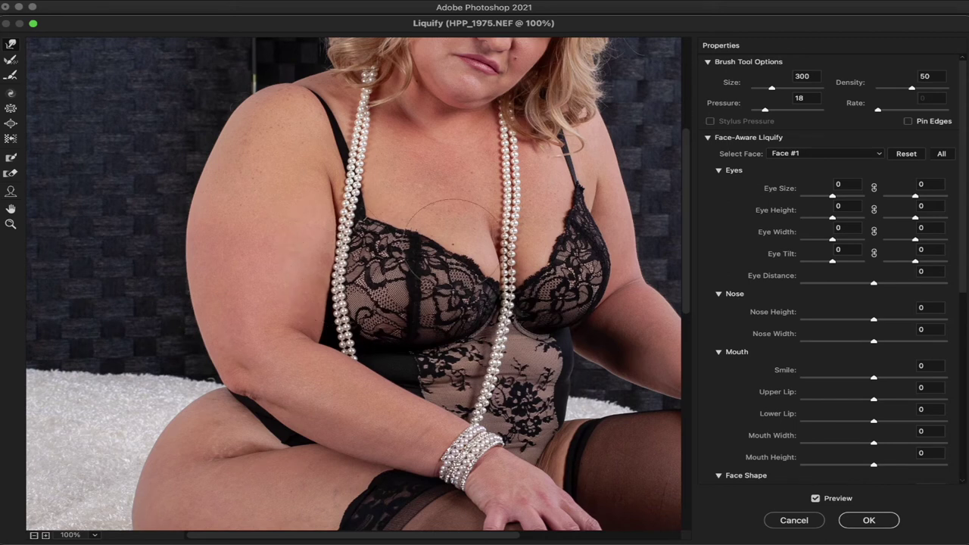
scroll(453, 246, down, 2)
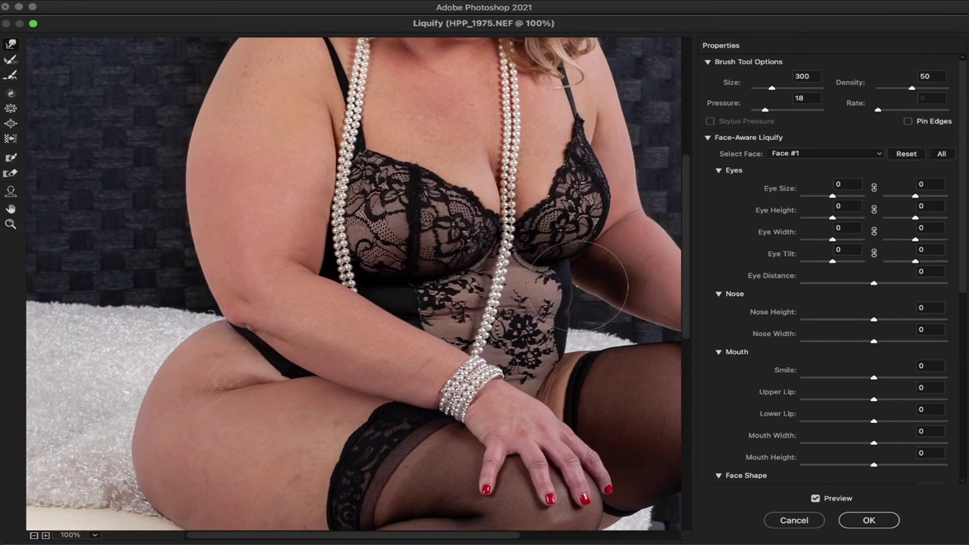
scroll(583, 280, up, 4)
scroll(582, 318, up, 2)
scroll(582, 379, down, 4)
scroll(583, 439, up, 1)
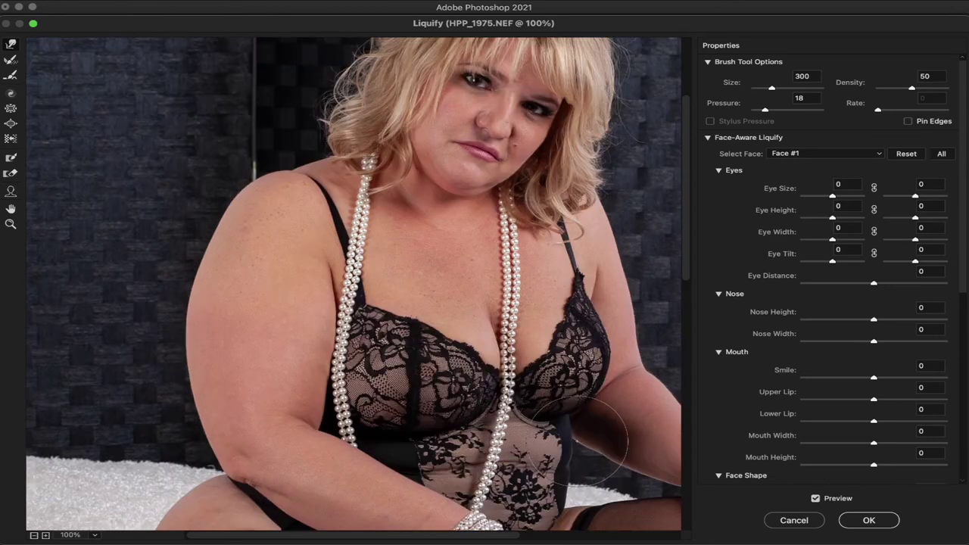
scroll(583, 438, up, 3)
scroll(583, 439, down, 3)
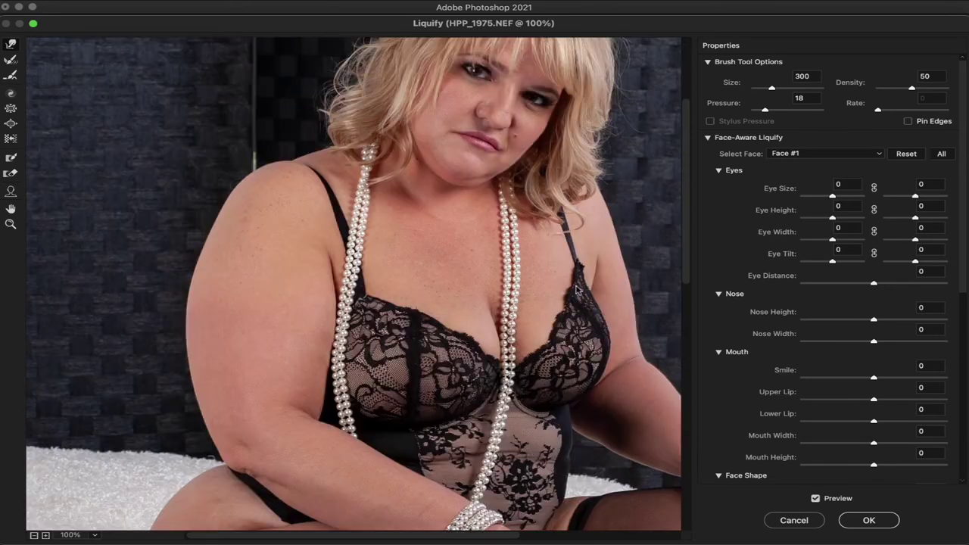
click(869, 521)
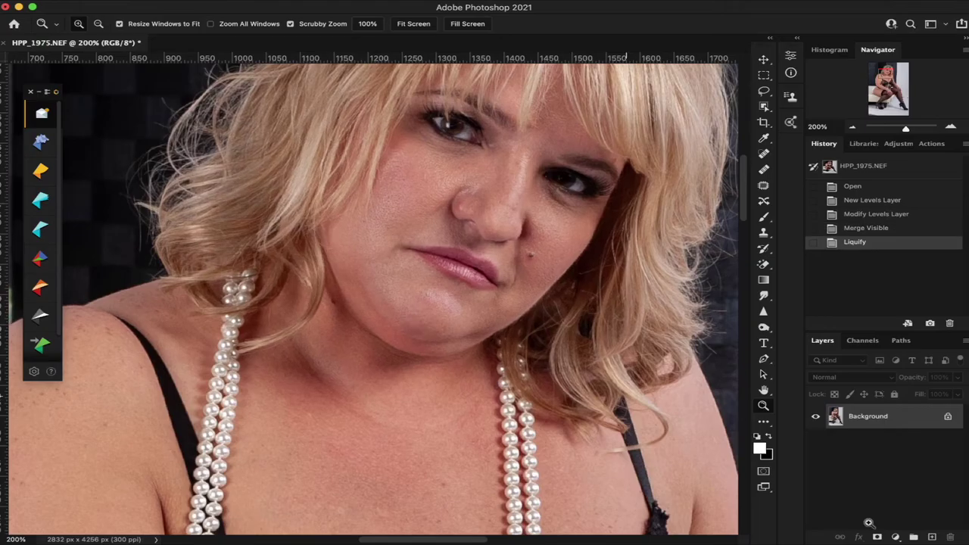
Heal eight dark spots on the thigh with the Content-Aware Spot Healing Brush
scroll(445, 303, down, 4)
scroll(445, 303, down, 8)
scroll(445, 303, left, 4)
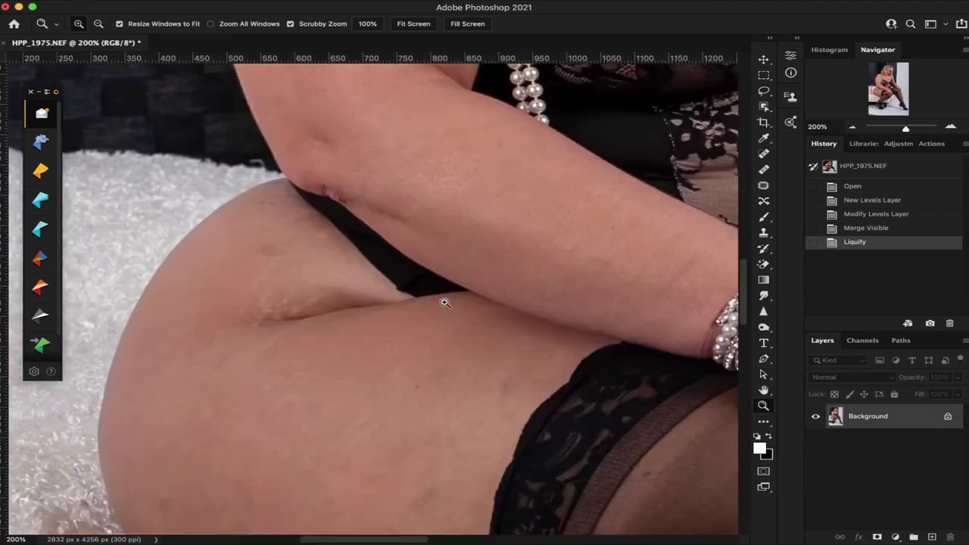
scroll(444, 302, down, 5)
scroll(445, 303, down, 3)
scroll(445, 302, right, 3)
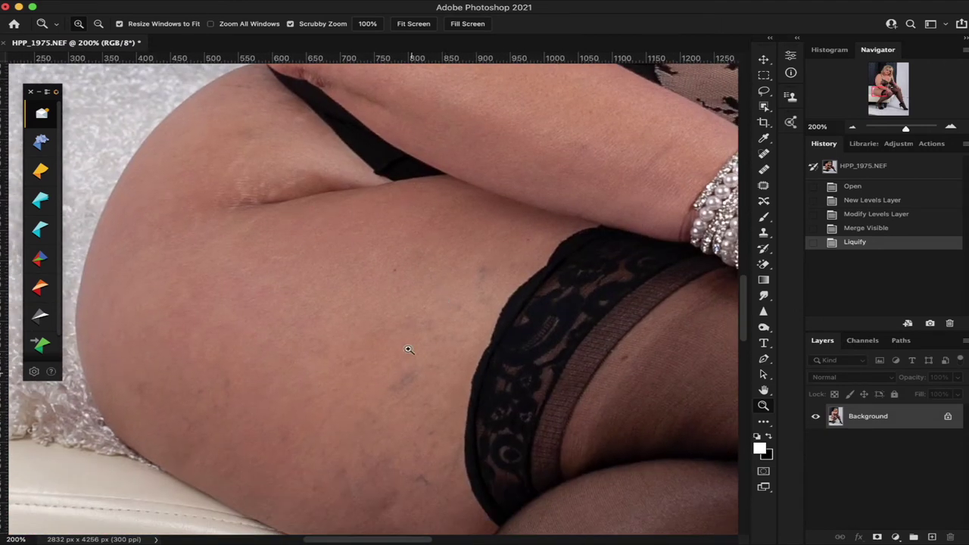
scroll(401, 359, down, 3)
scroll(401, 359, down, 2)
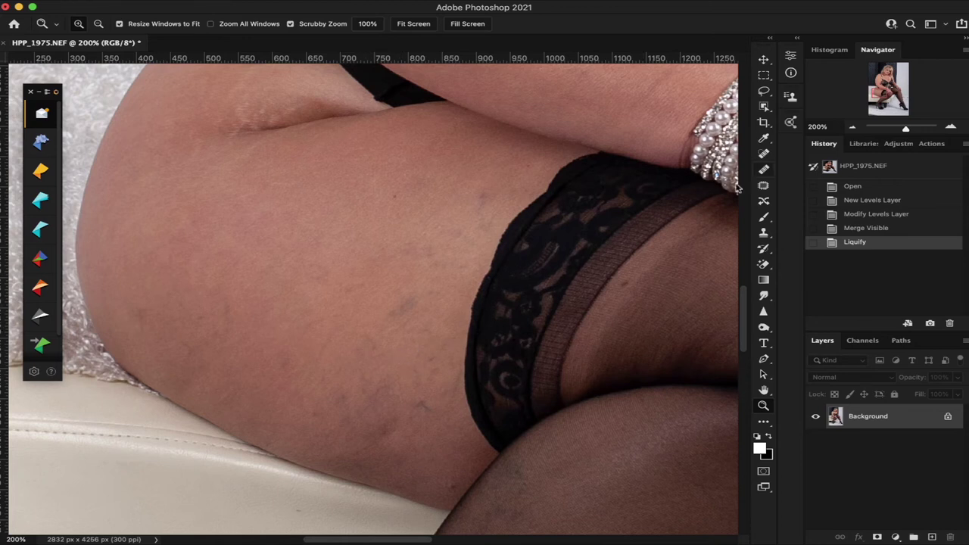
click(764, 169)
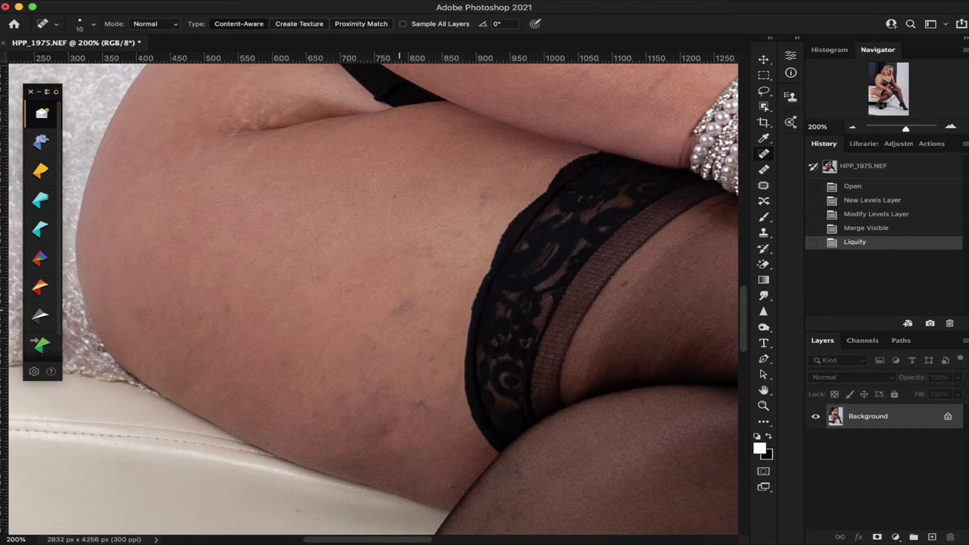
click(399, 308)
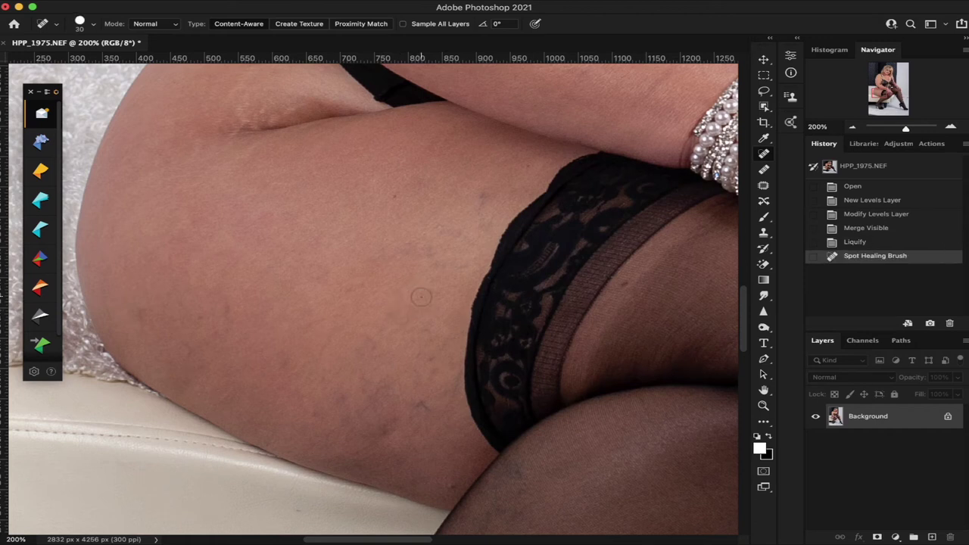
click(408, 348)
click(429, 371)
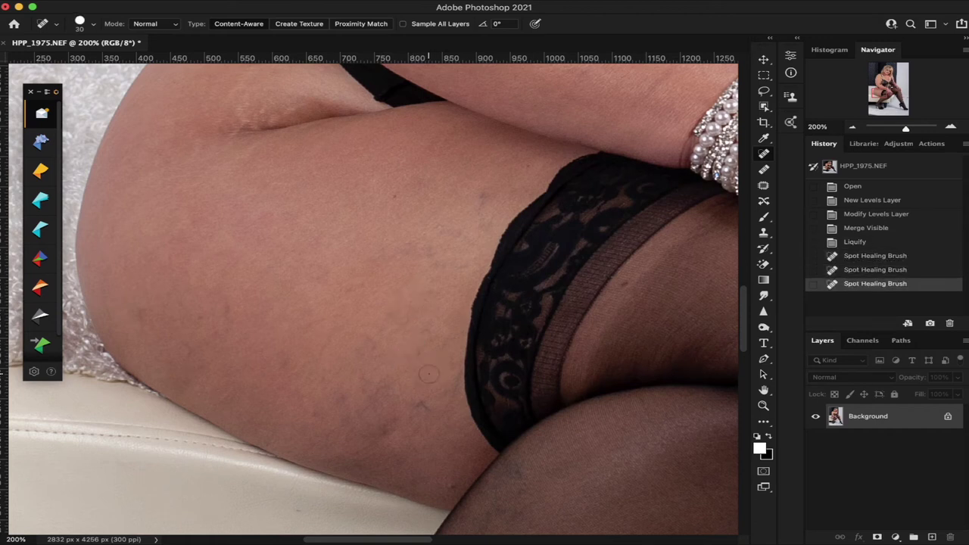
click(450, 383)
click(423, 405)
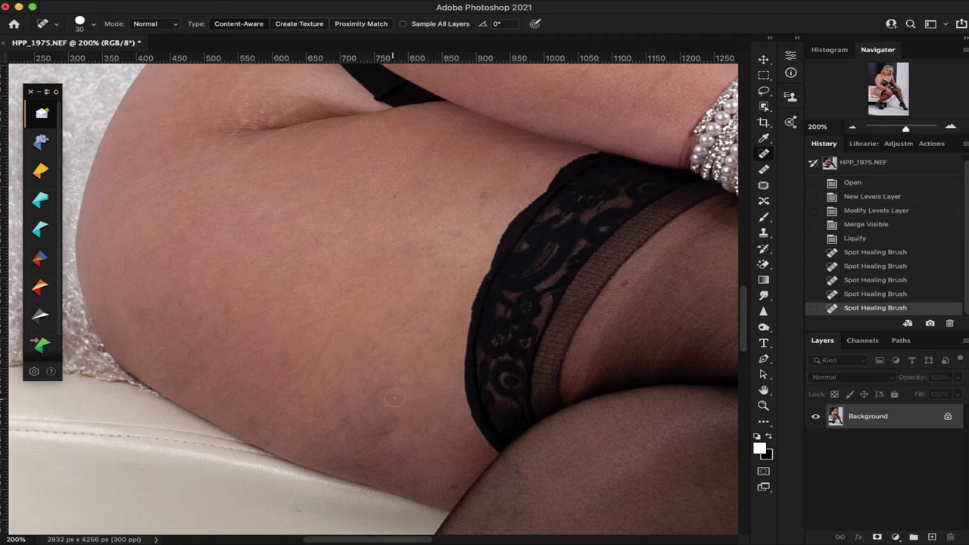
click(391, 395)
click(378, 417)
click(351, 401)
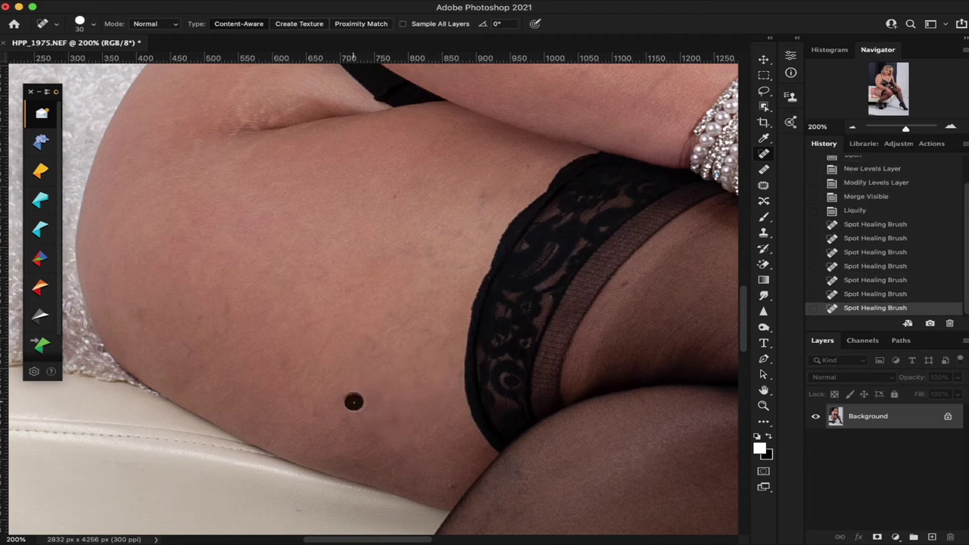
Paint out two thigh veins and two marks near the stocking top
drag(344, 404, 346, 439)
drag(449, 488, 451, 470)
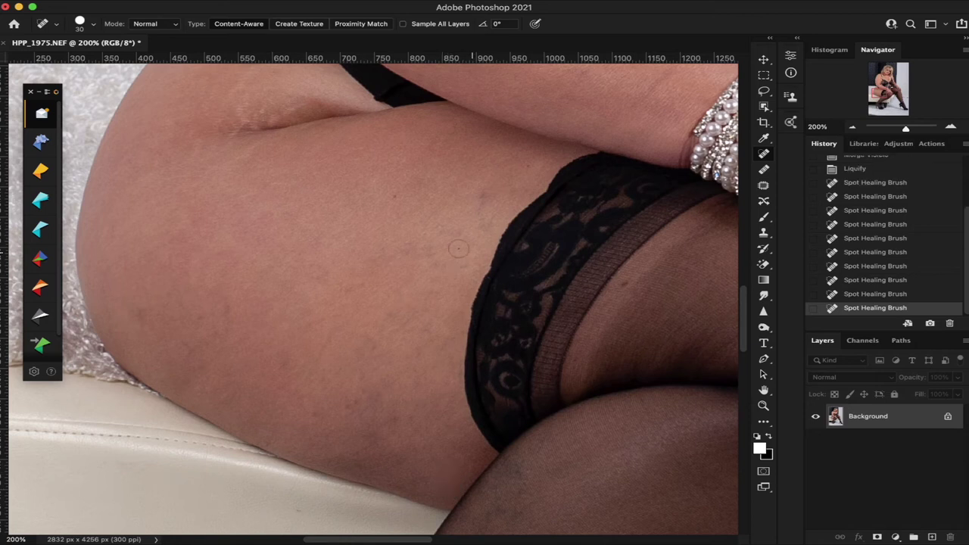
drag(457, 249, 460, 267)
drag(485, 219, 484, 189)
Spot-heal the diagonal mark and spots along the hip crease
scroll(378, 227, up, 3)
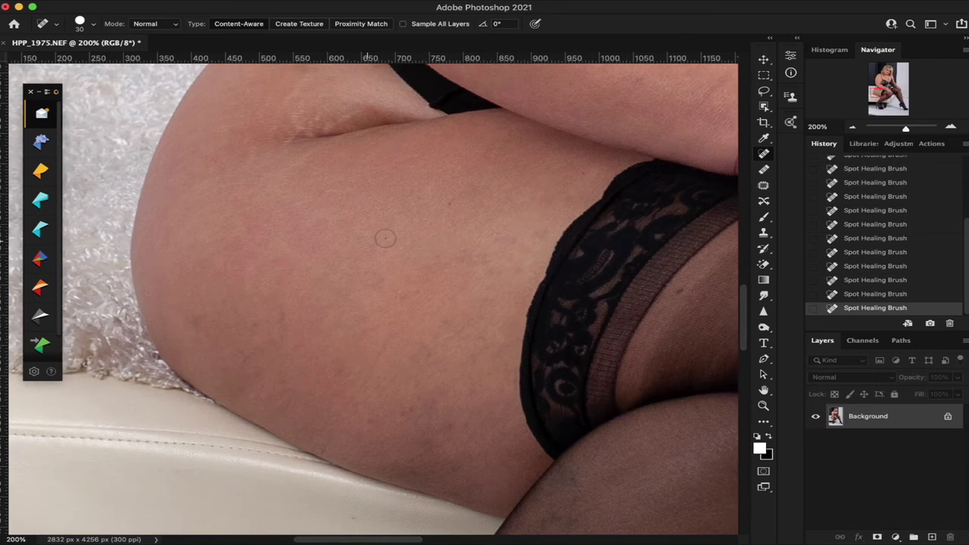
scroll(382, 233, left, 2)
drag(294, 145, 268, 172)
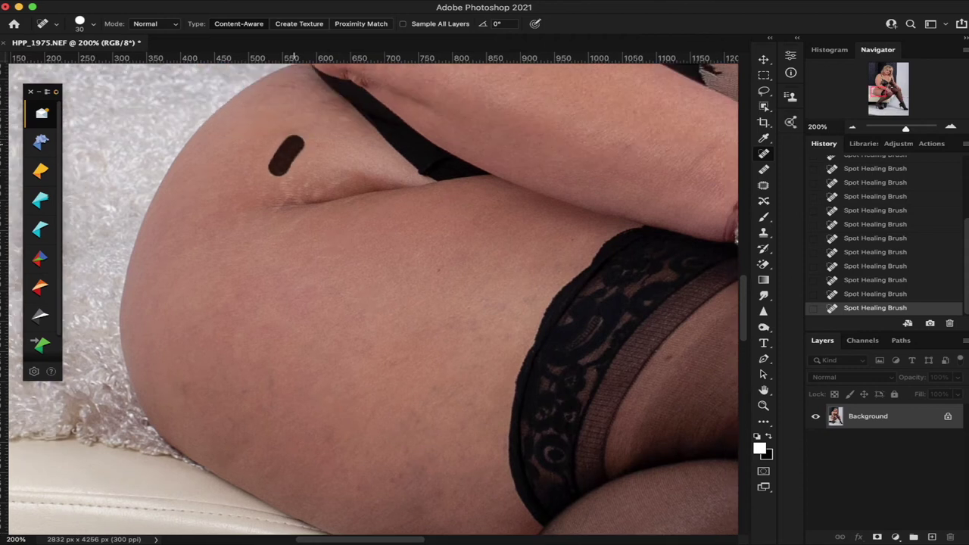
click(280, 189)
click(302, 173)
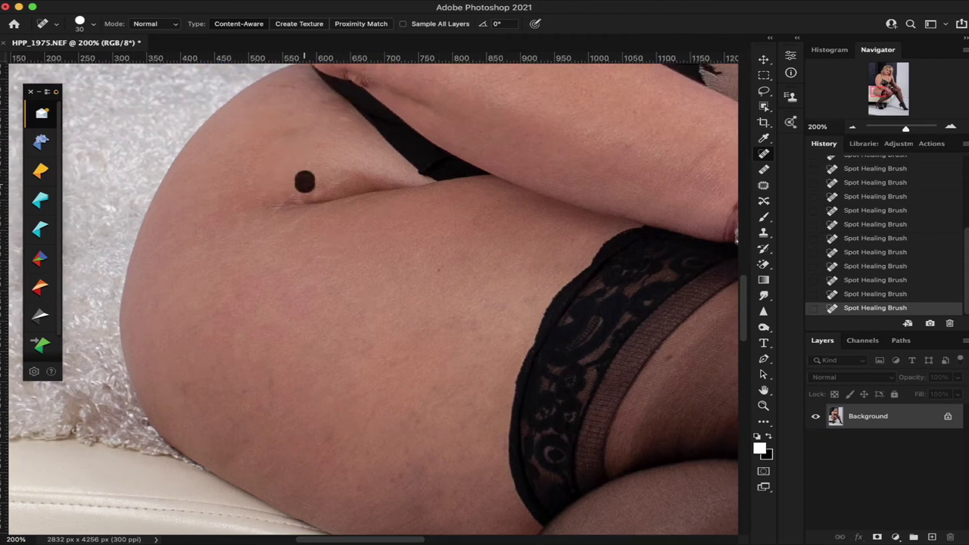
mouse_move(326, 182)
mouse_down()
mouse_move(343, 176)
mouse_move(265, 203)
mouse_up()
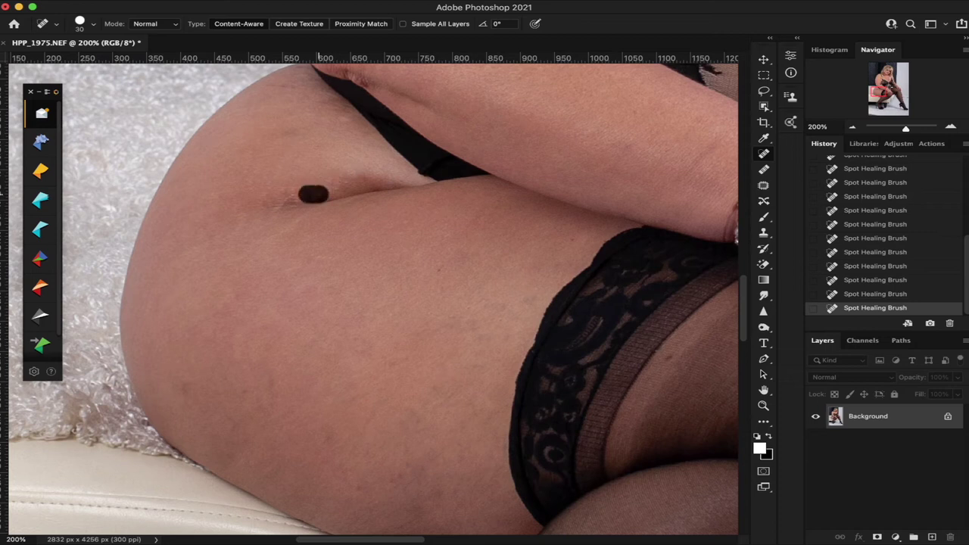
mouse_move(347, 182)
mouse_down()
mouse_move(326, 167)
mouse_move(288, 196)
mouse_up()
click(332, 185)
Paint out the mark along the forearm with the Spot Healing Brush
scroll(353, 187, right, 4)
scroll(353, 187, up, 1)
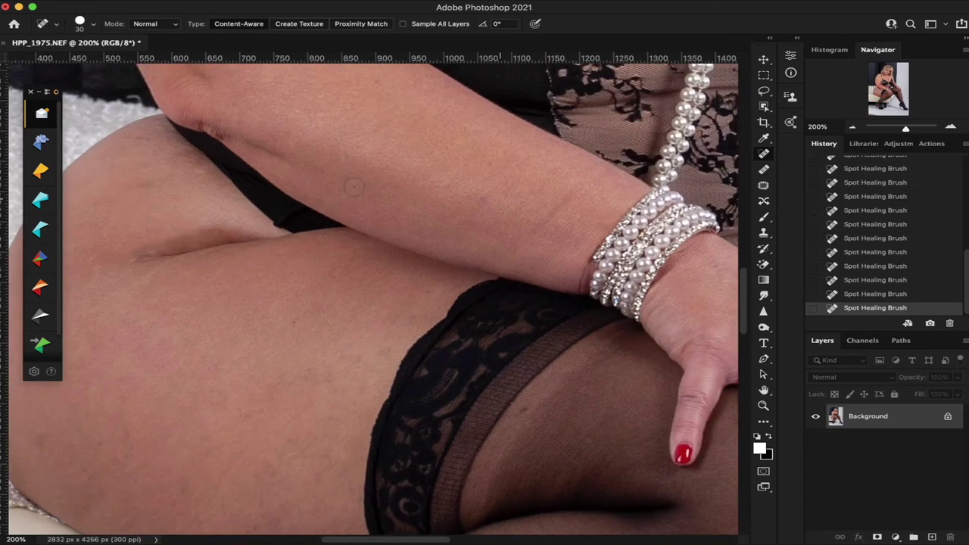
drag(569, 186, 534, 227)
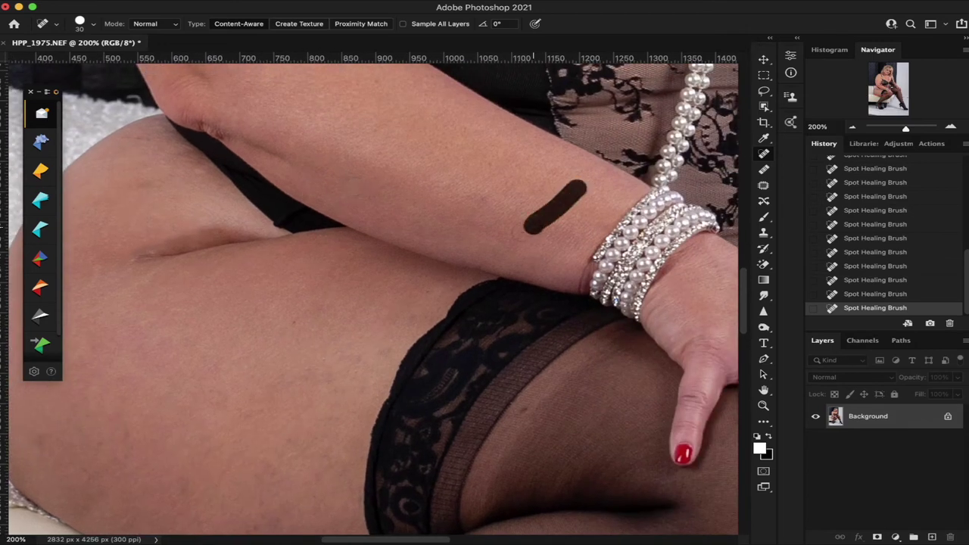
Pan around the healed areas, then fit the whole photo on screen with Ctrl+0
scroll(460, 258, up, 5)
scroll(460, 258, up, 5)
scroll(459, 258, up, 5)
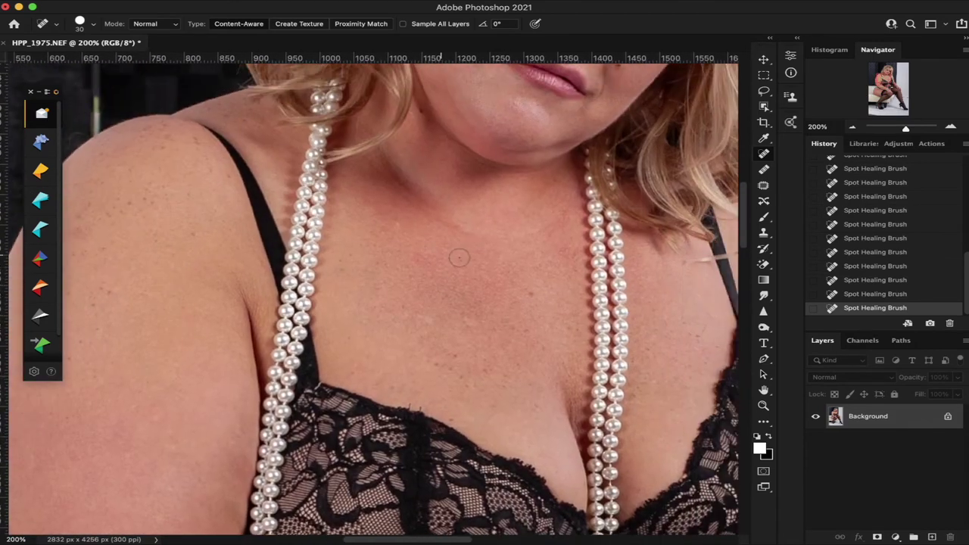
scroll(459, 258, right, 2)
scroll(459, 258, up, 3)
scroll(454, 257, up, 2)
scroll(450, 257, down, 2)
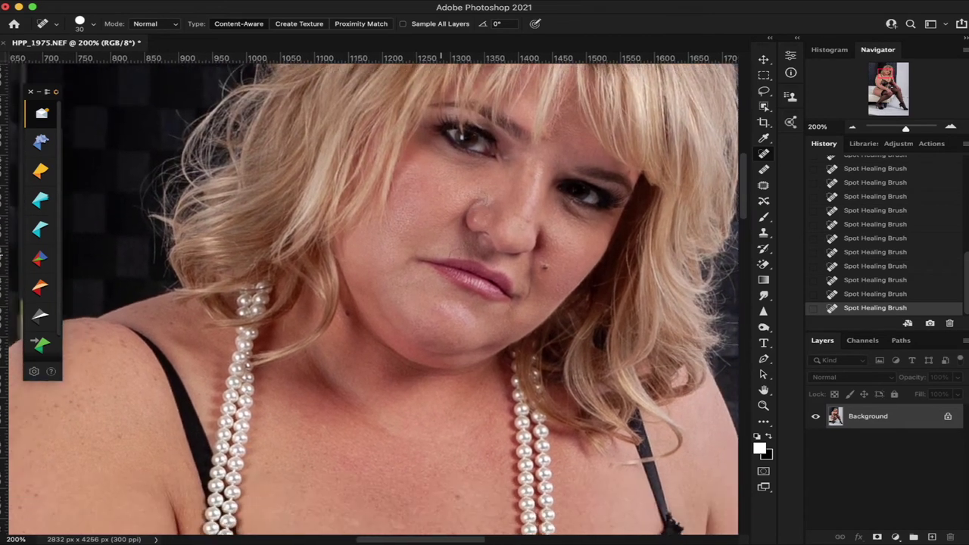
scroll(441, 256, down, 3)
scroll(441, 256, left, 1)
scroll(441, 255, down, 3)
scroll(441, 255, left, 1)
scroll(441, 255, left, 2)
scroll(442, 255, up, 1)
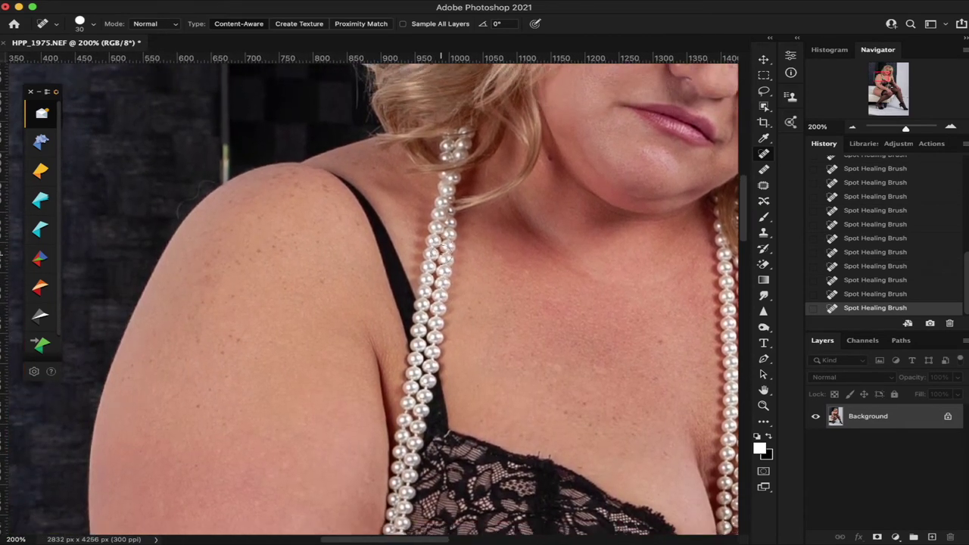
scroll(441, 255, right, 15)
scroll(441, 255, left, 15)
scroll(441, 255, down, 2)
scroll(442, 255, down, 3)
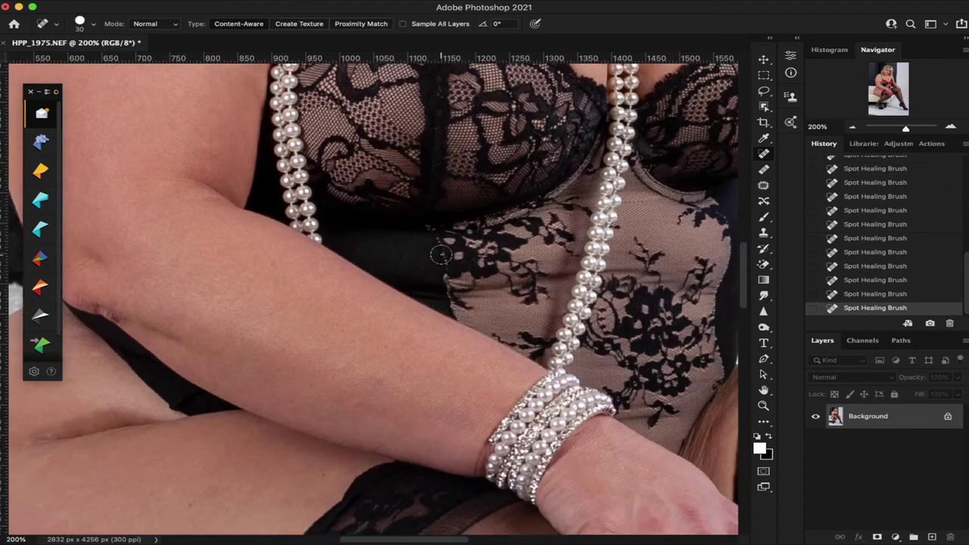
scroll(441, 255, down, 3)
scroll(442, 255, left, 2)
scroll(441, 255, left, 3)
scroll(441, 255, up, 2)
scroll(441, 255, left, 1)
scroll(441, 255, up, 2)
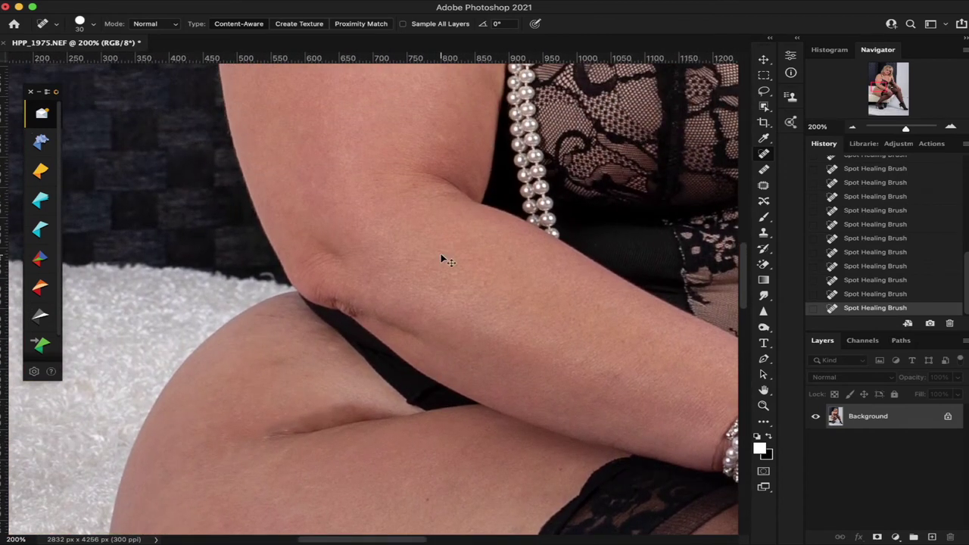
key(ctrl+0)
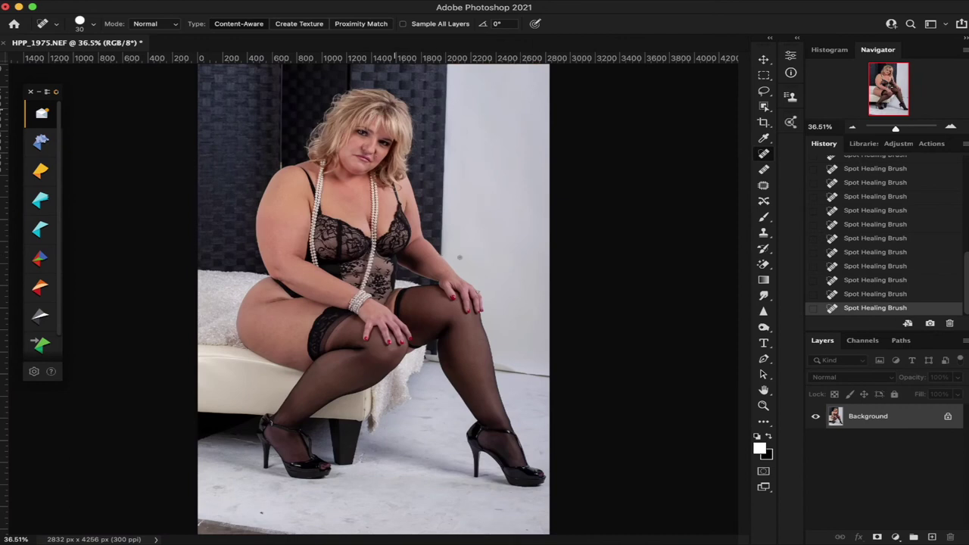
Raise the bottom crop edge to trim the floor, shift the photo slightly left, and commit
click(764, 122)
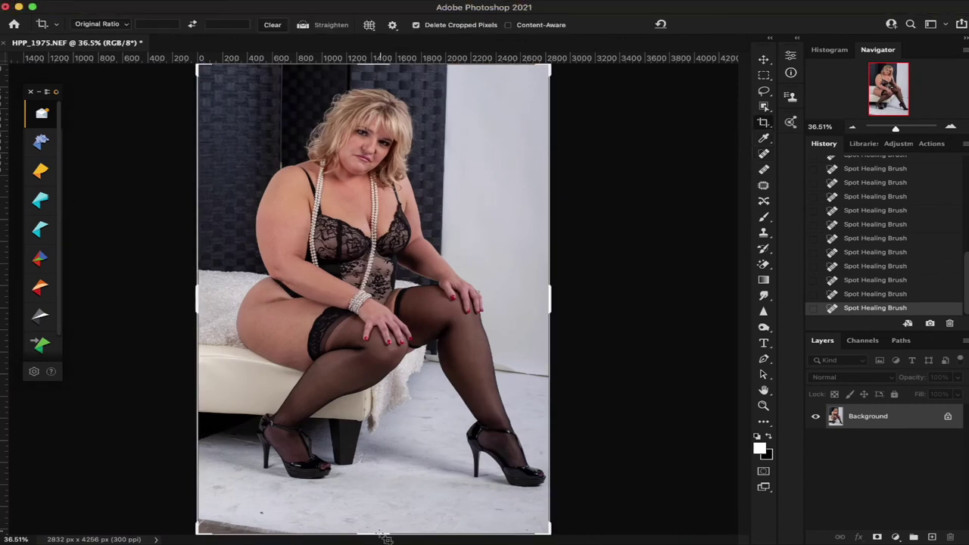
drag(378, 532, 385, 481)
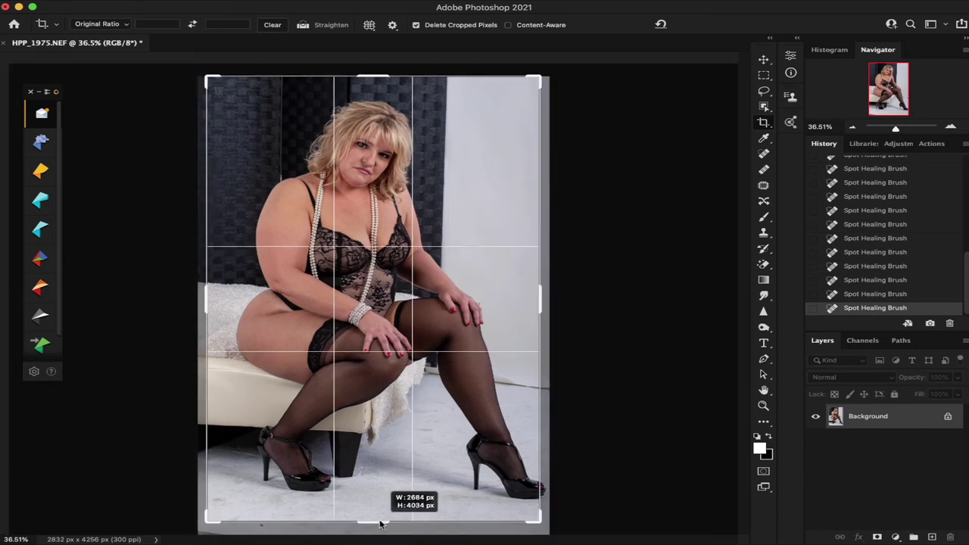
drag(395, 333, 382, 309)
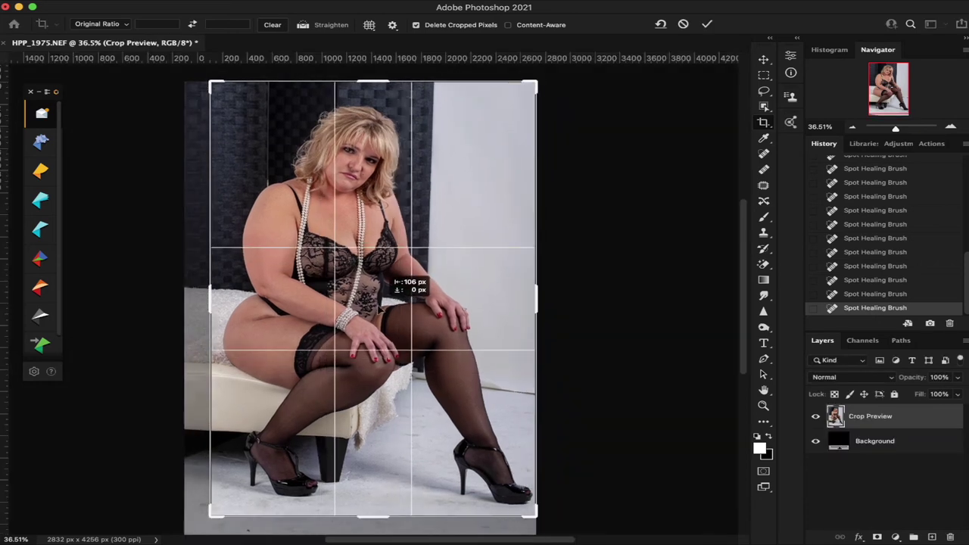
key(Return)
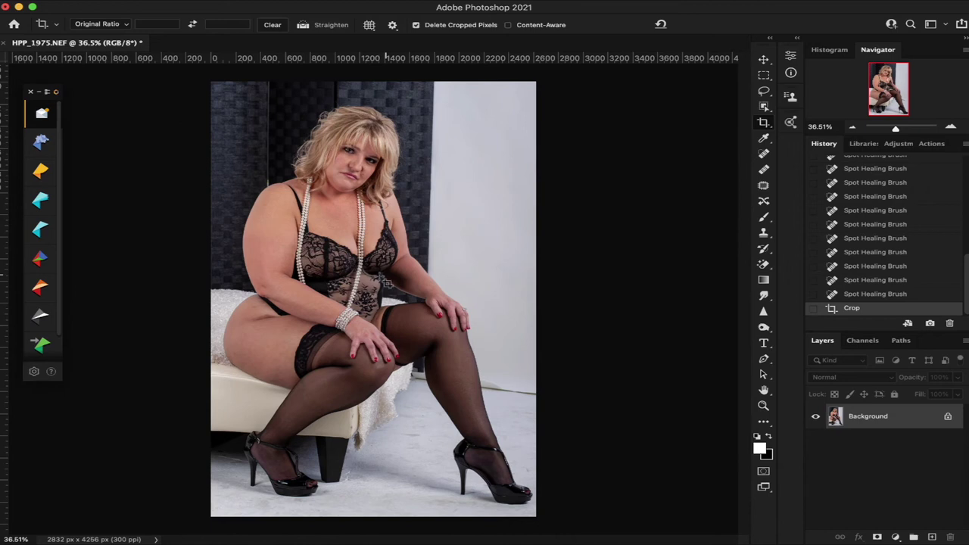
Zoom in on the upper body and then the face, and open the Filter menu
click(763, 407)
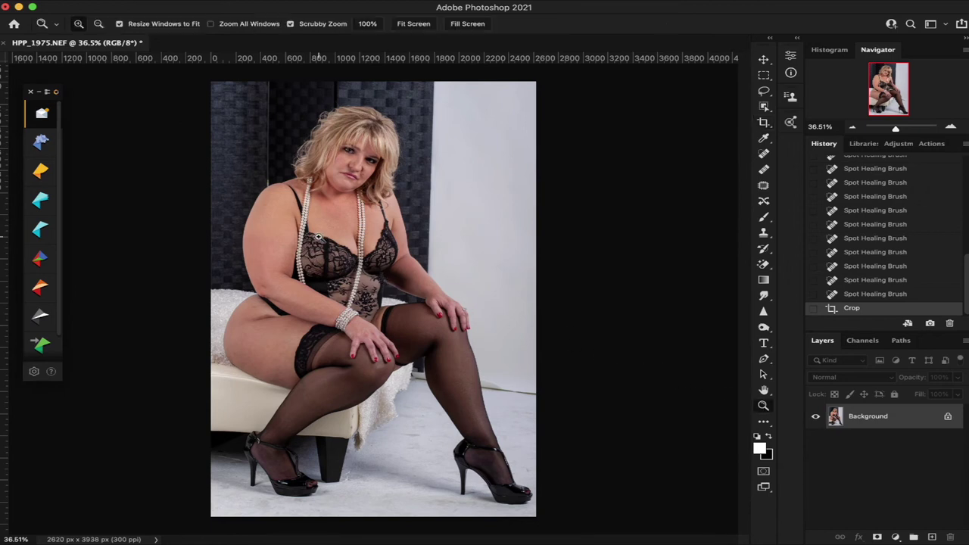
click(319, 237)
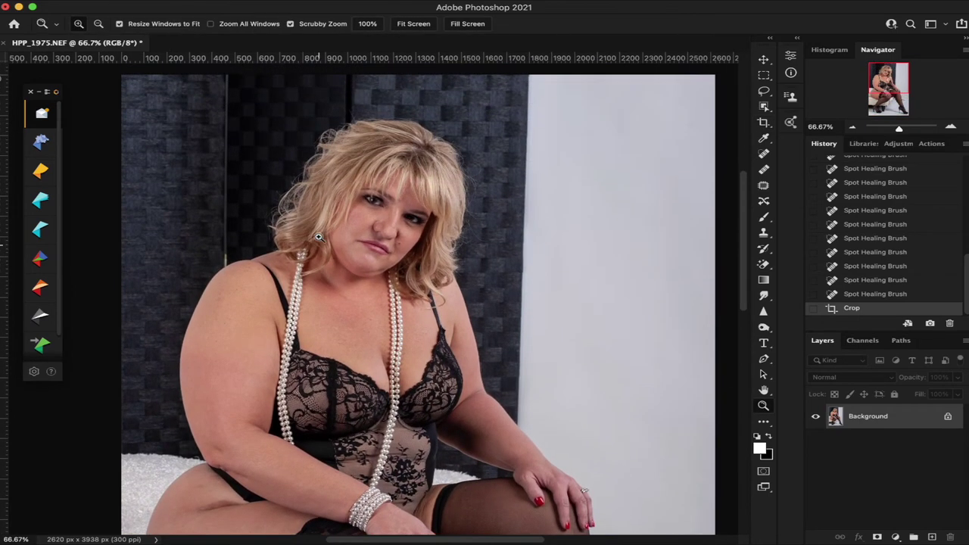
scroll(319, 237, left, 3)
scroll(319, 236, right, 2)
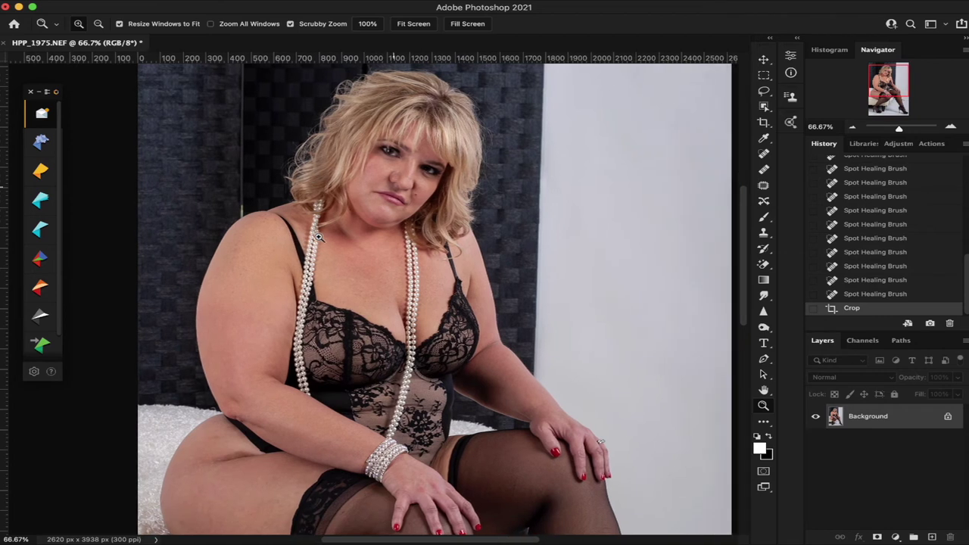
click(388, 178)
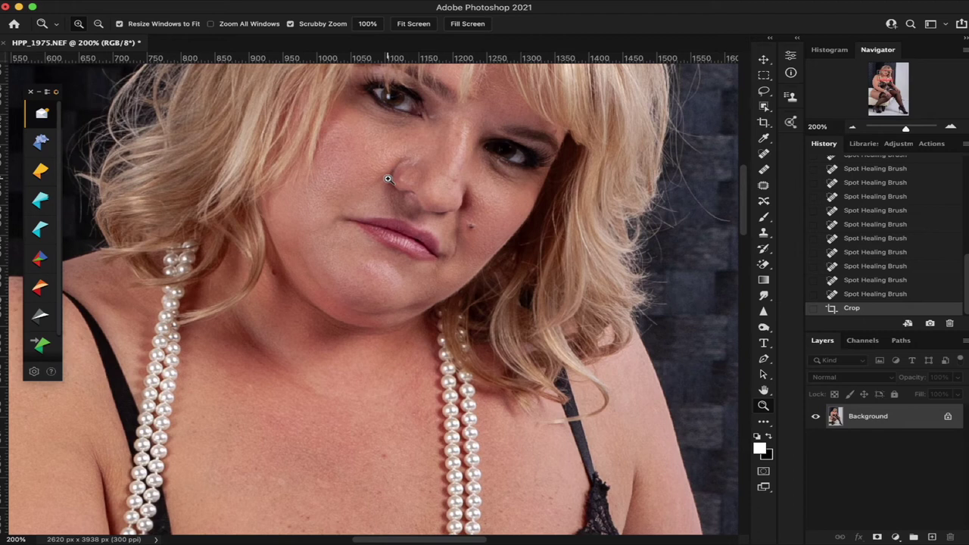
scroll(387, 179, up, 5)
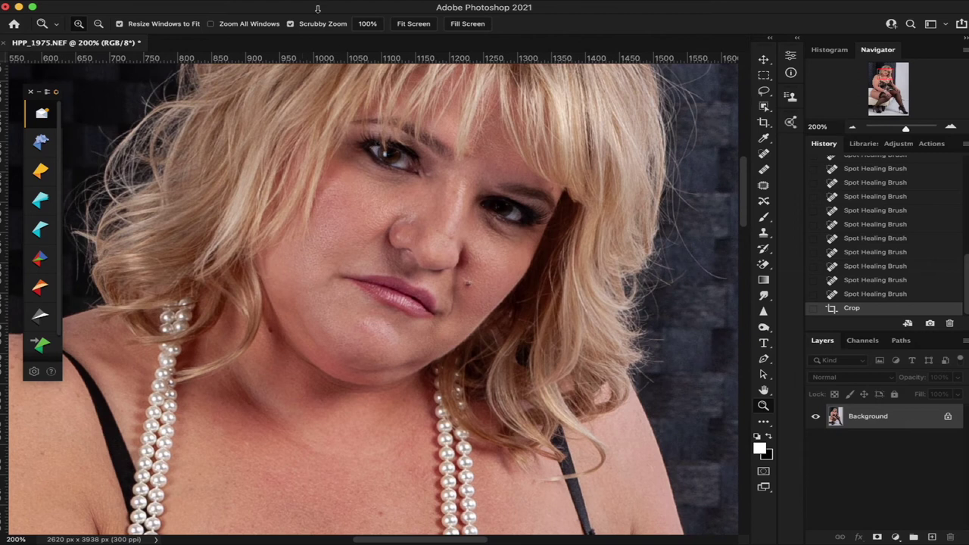
click(314, 7)
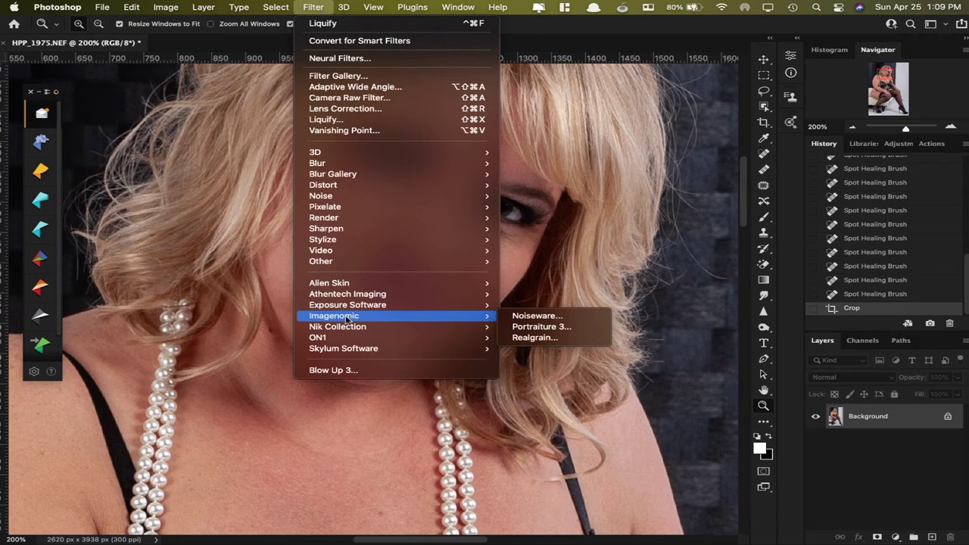
Browse the plug-in filter groups with the arrow keys, ending on Imagenomic's Portraiture 3
key(Down)
key(Down)
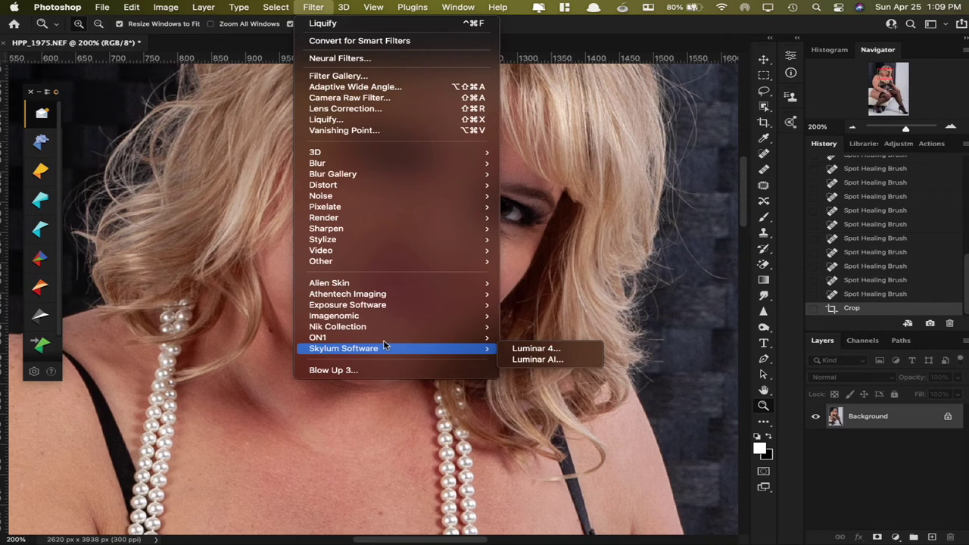
key(Up)
key(Up)
key(Up)
key(Up)
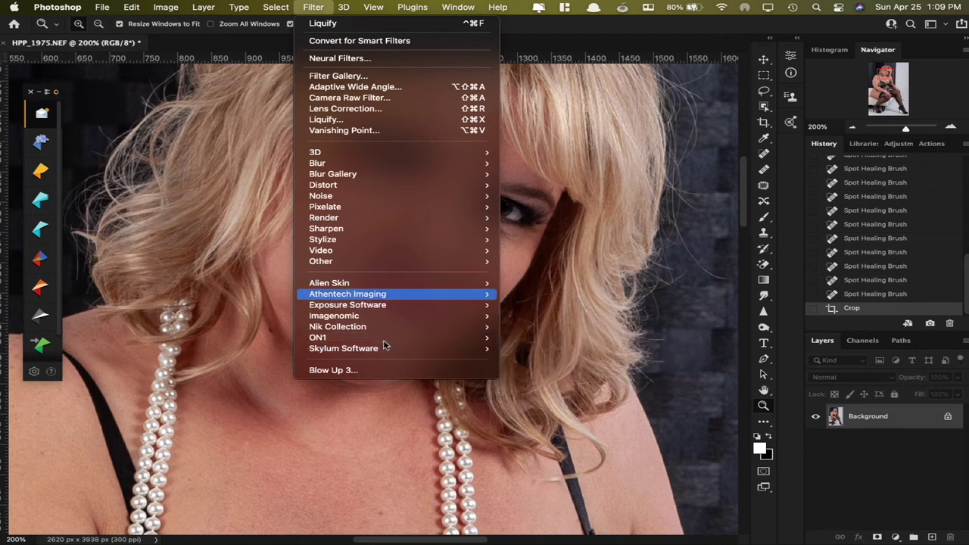
key(Down)
key(Up)
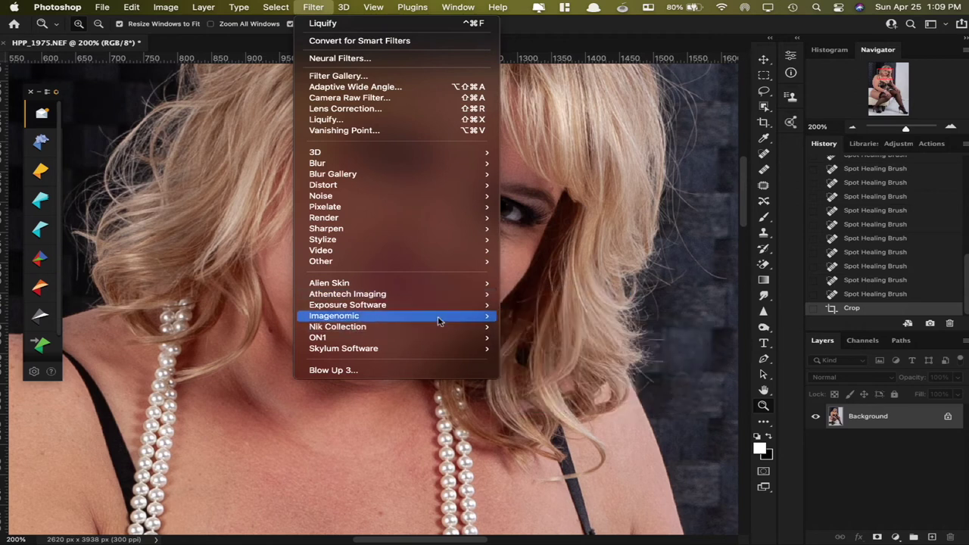
mouse_move(334, 316)
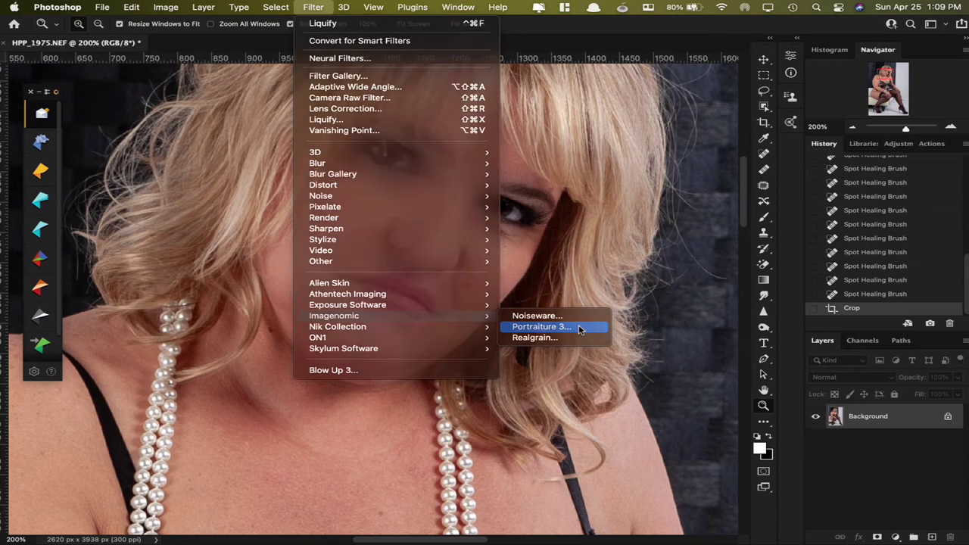
Launch Portraiture 3 and enlarge its preview, framing the face in both before/after panes
click(579, 327)
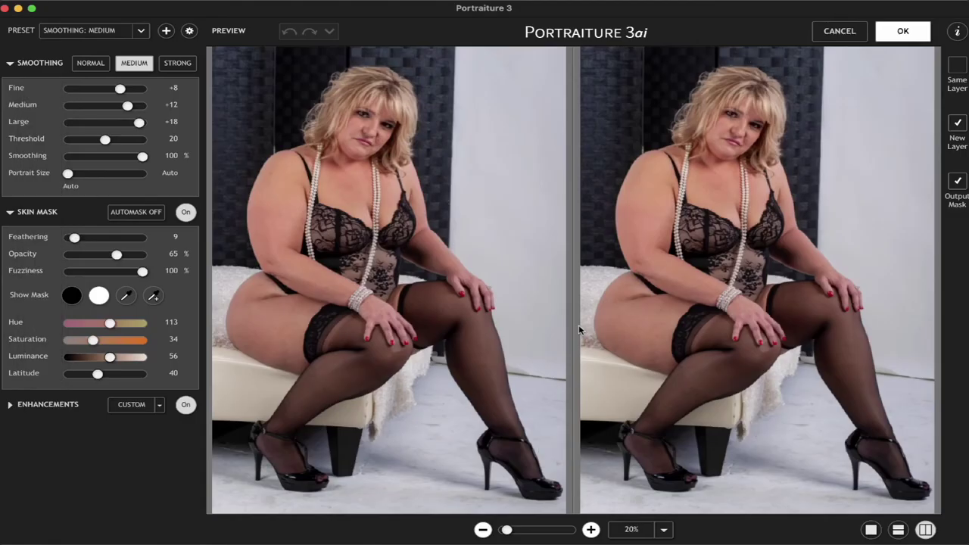
click(590, 529)
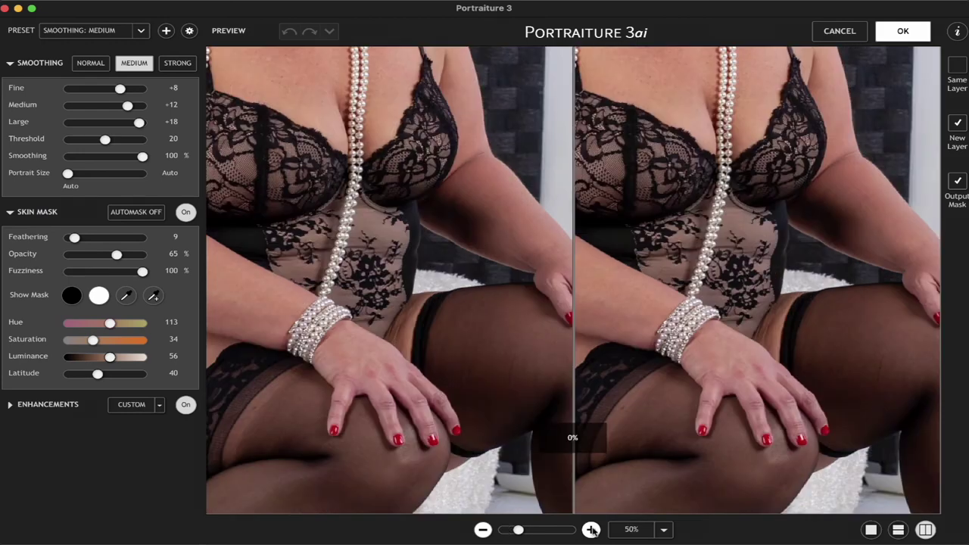
drag(716, 157, 690, 432)
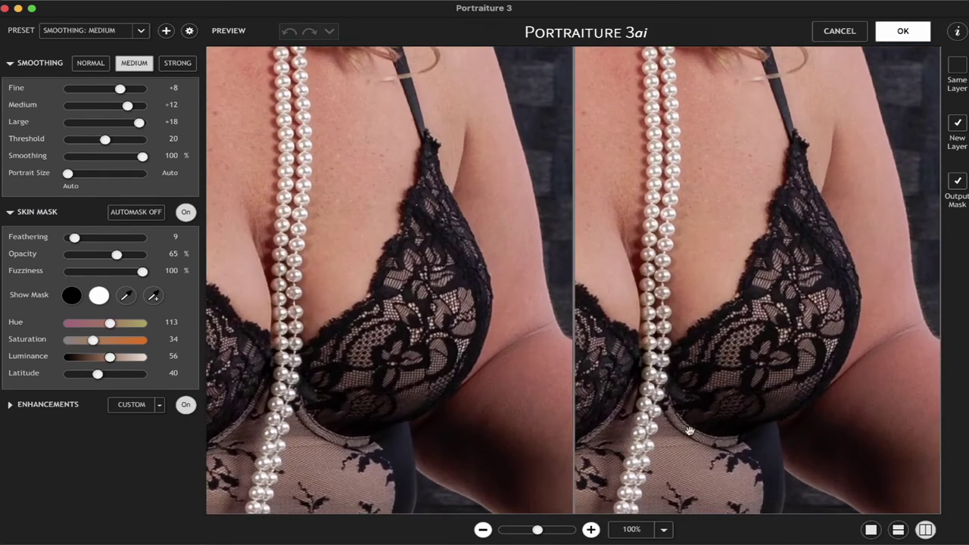
drag(720, 205, 754, 493)
drag(670, 252, 731, 352)
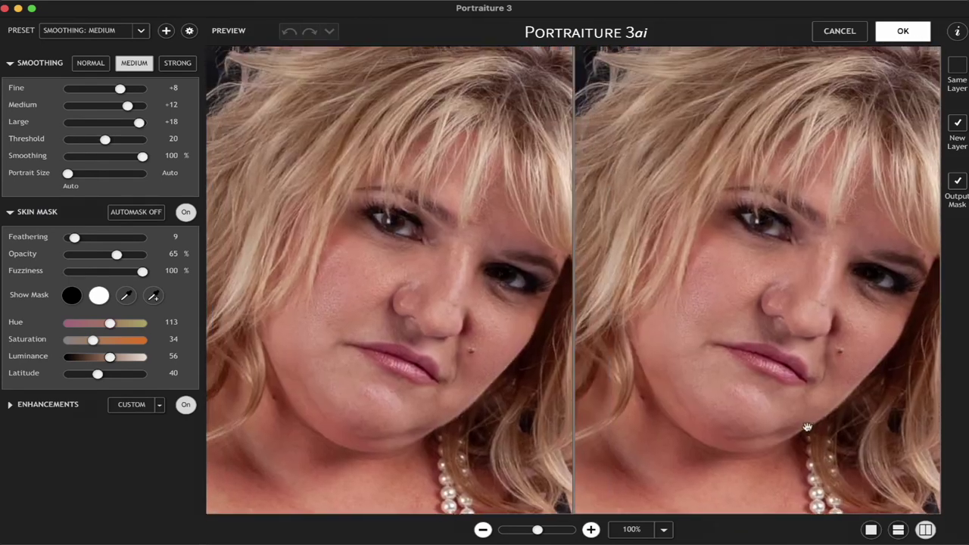
drag(650, 239, 767, 262)
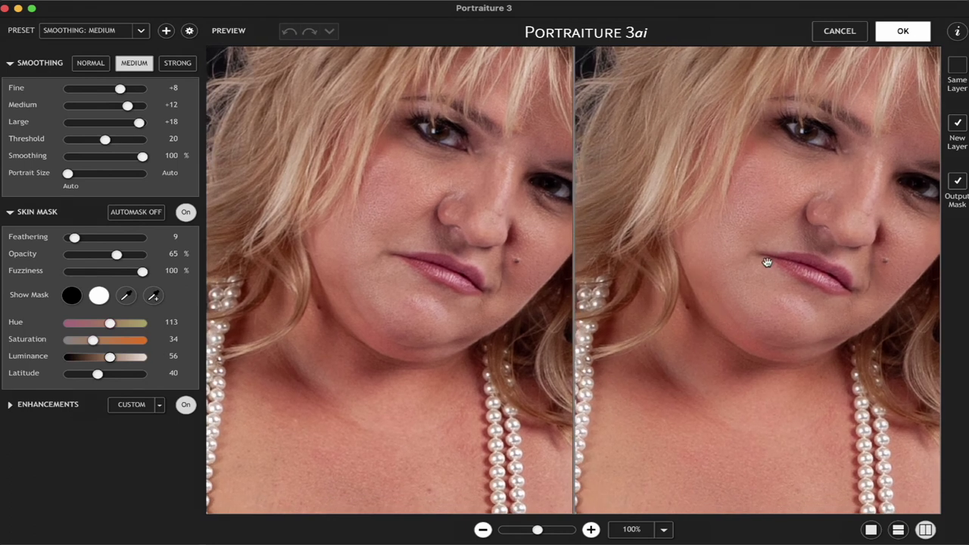
Sample the face's skin tone for the mask and try the Strong smoothing preset
click(126, 296)
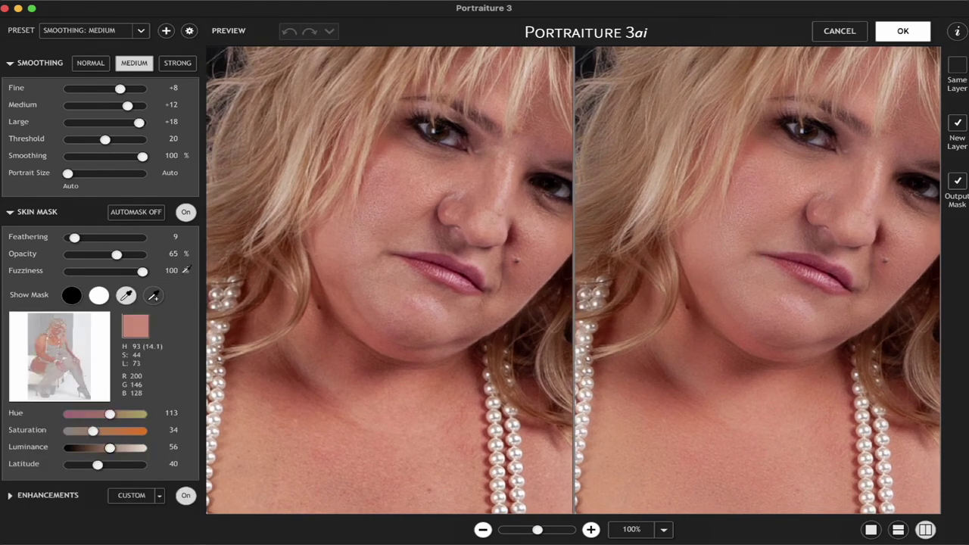
click(528, 140)
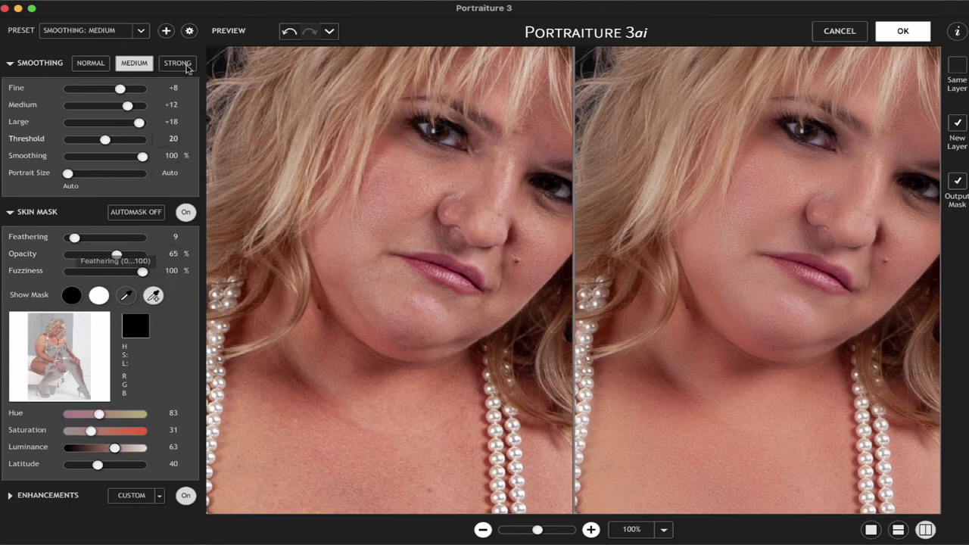
click(188, 66)
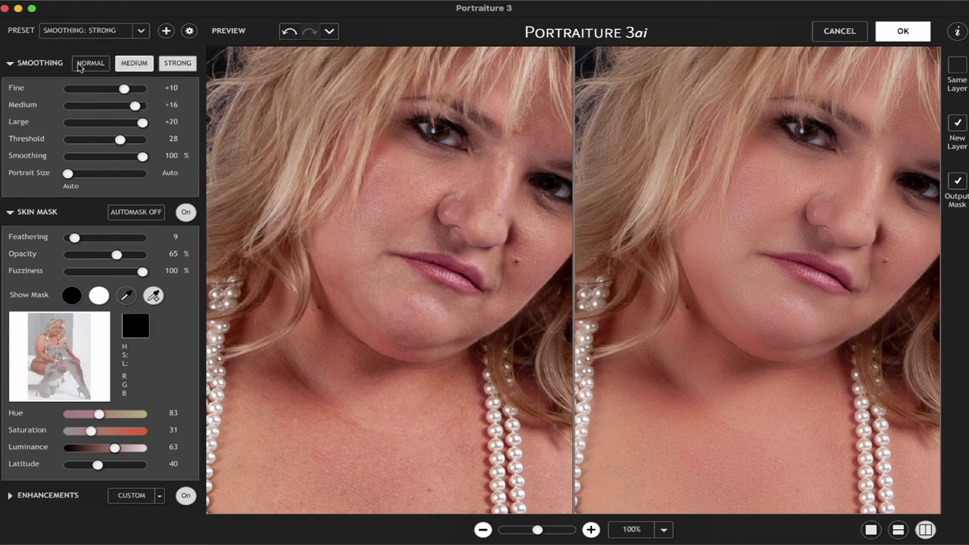
click(140, 32)
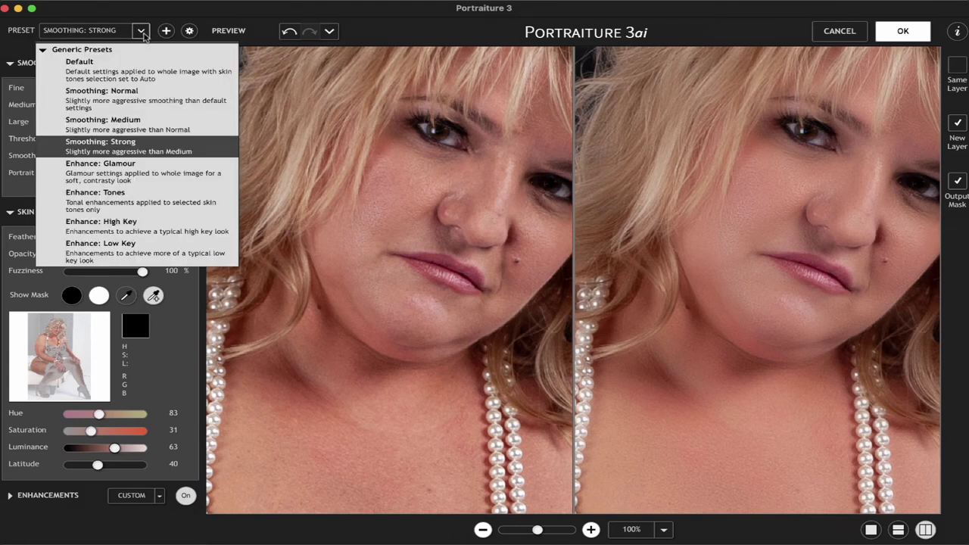
click(254, 6)
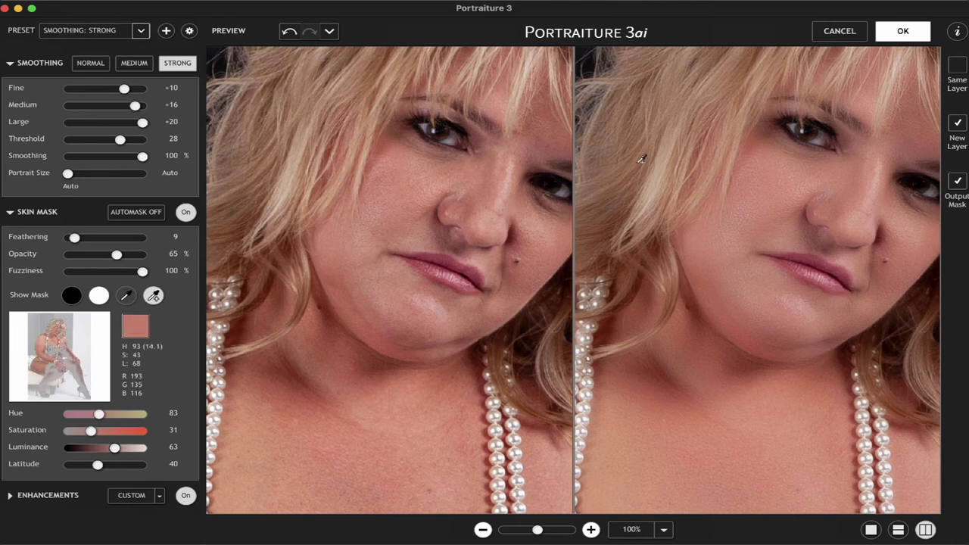
Resample the skin tone, return to Medium smoothing, and apply the filter
click(749, 206)
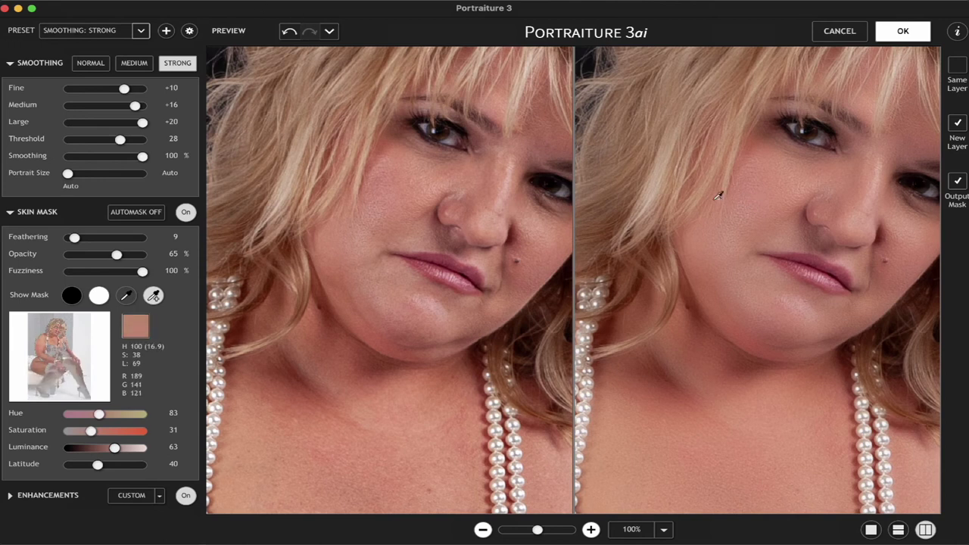
click(145, 67)
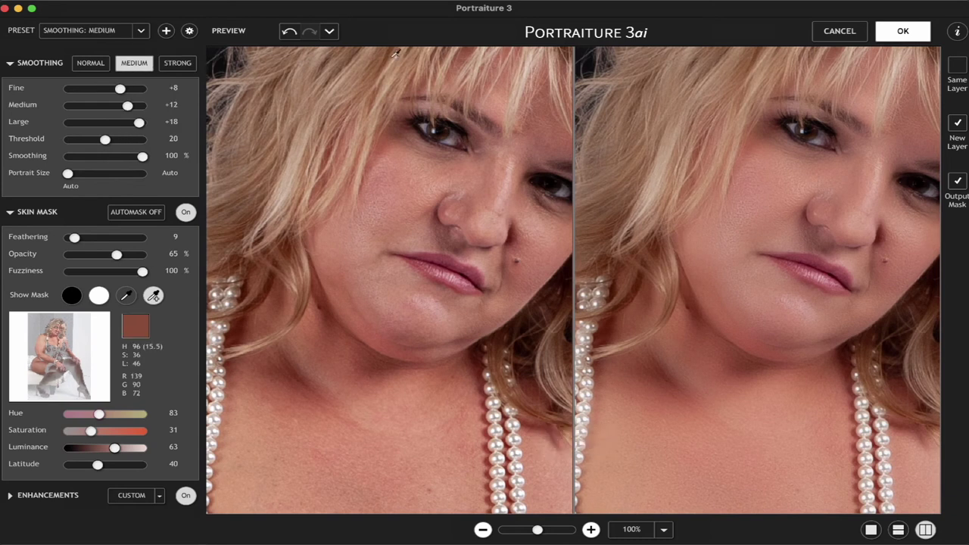
click(904, 35)
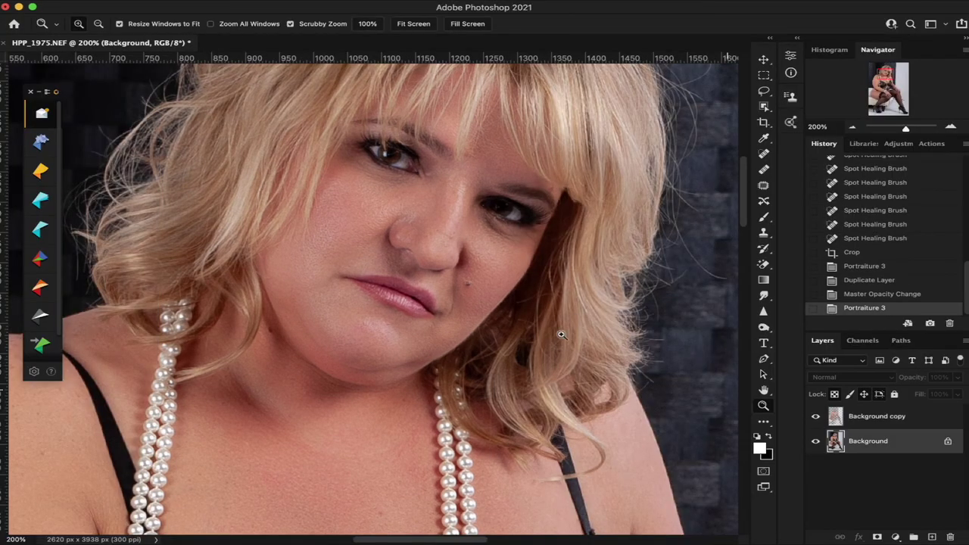
Toggle the smoothed Background copy layer off and on to compare with the original
scroll(548, 346, up, 2)
scroll(548, 346, up, 2)
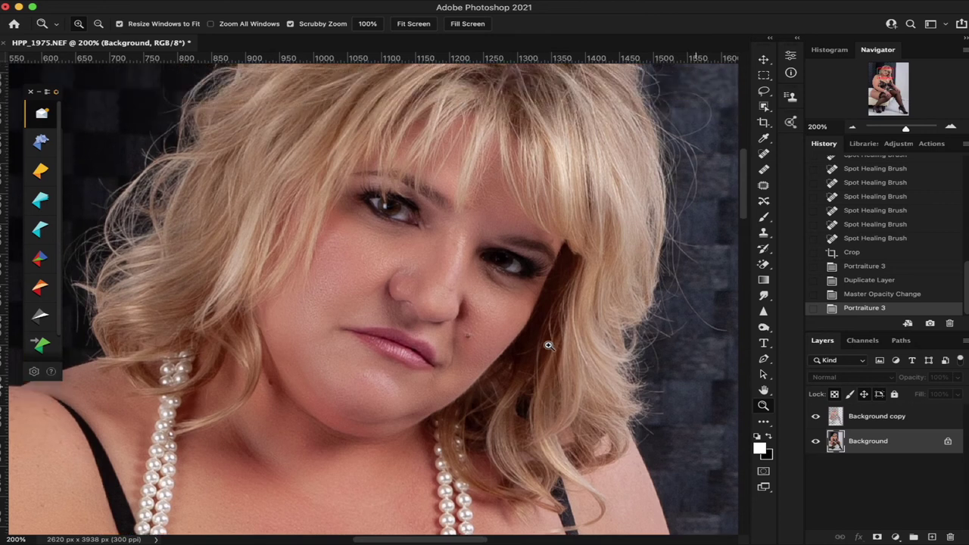
click(815, 417)
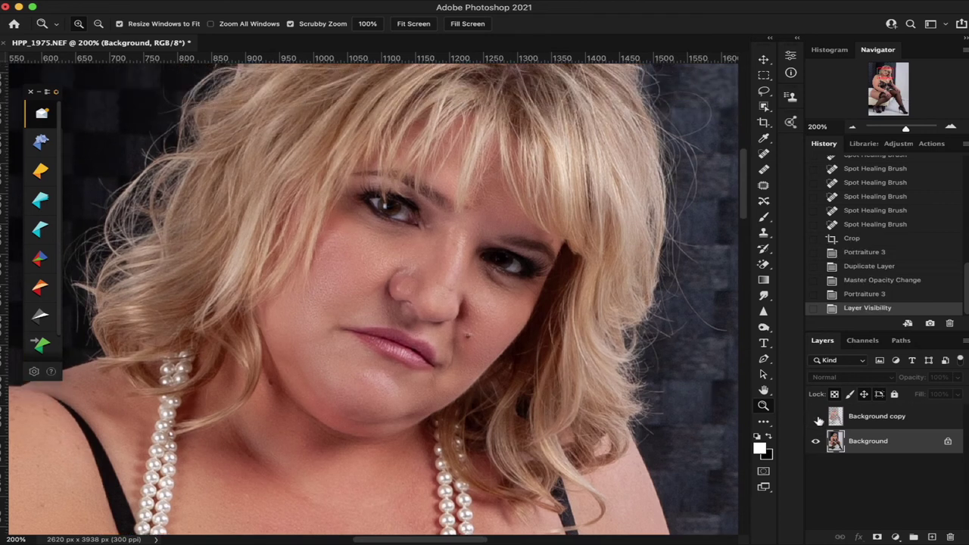
click(816, 416)
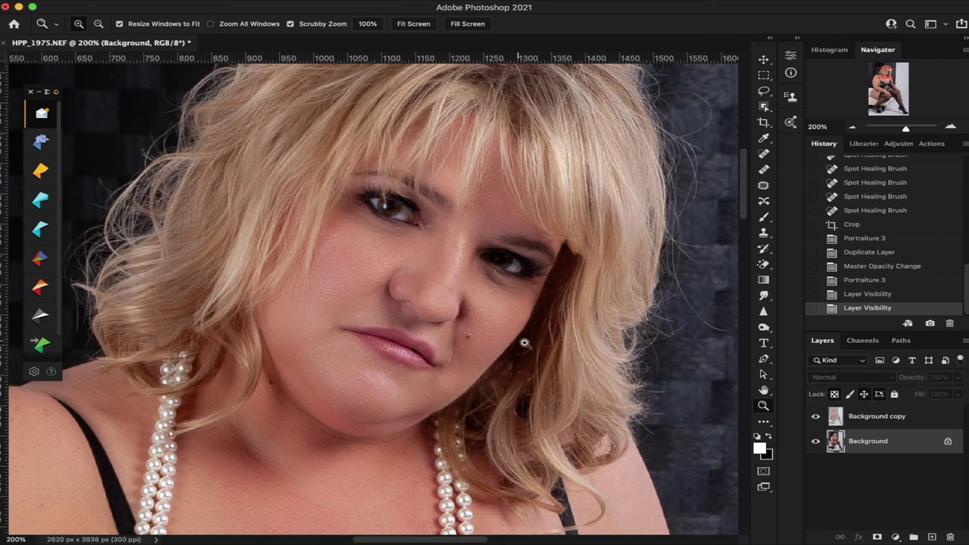
Zoom in on the face, compare again by toggling the layer, then fit the photo on screen
click(539, 310)
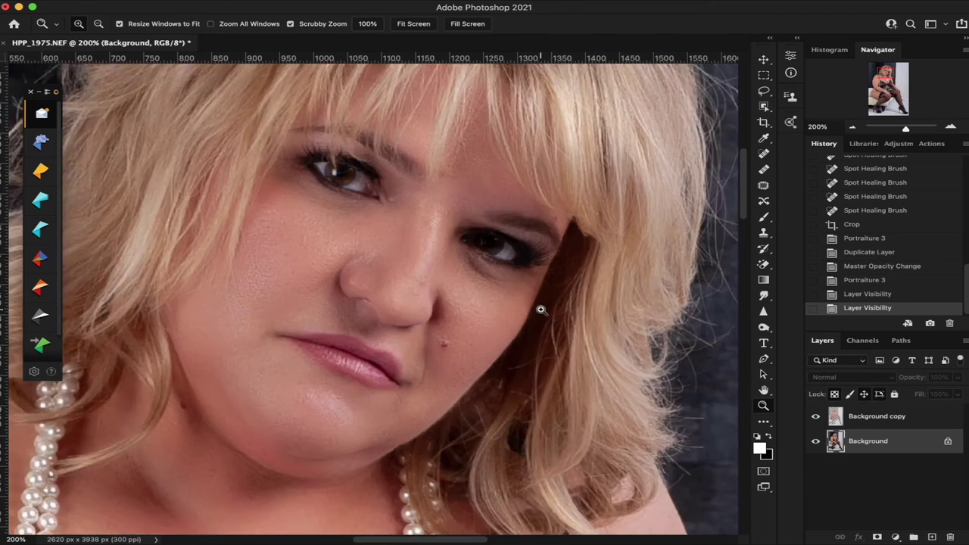
click(816, 417)
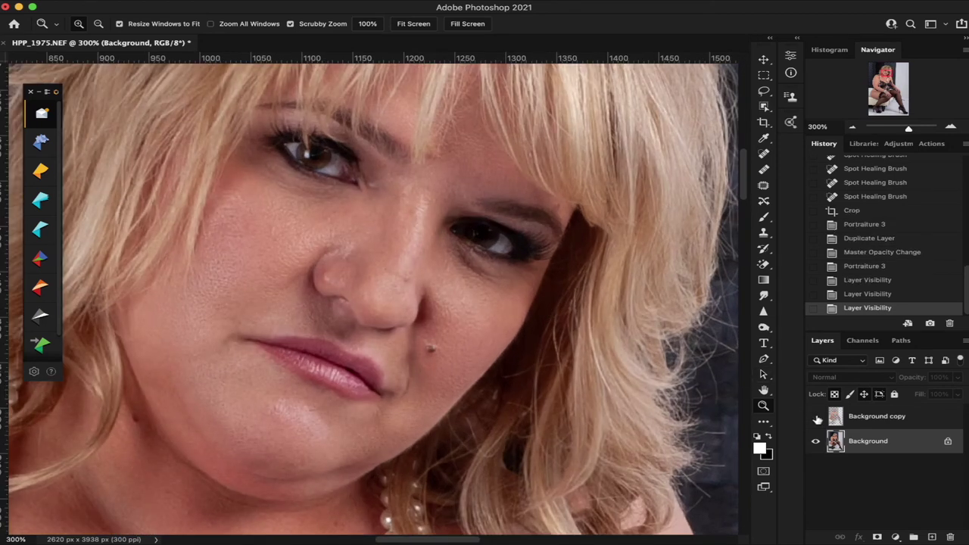
click(816, 417)
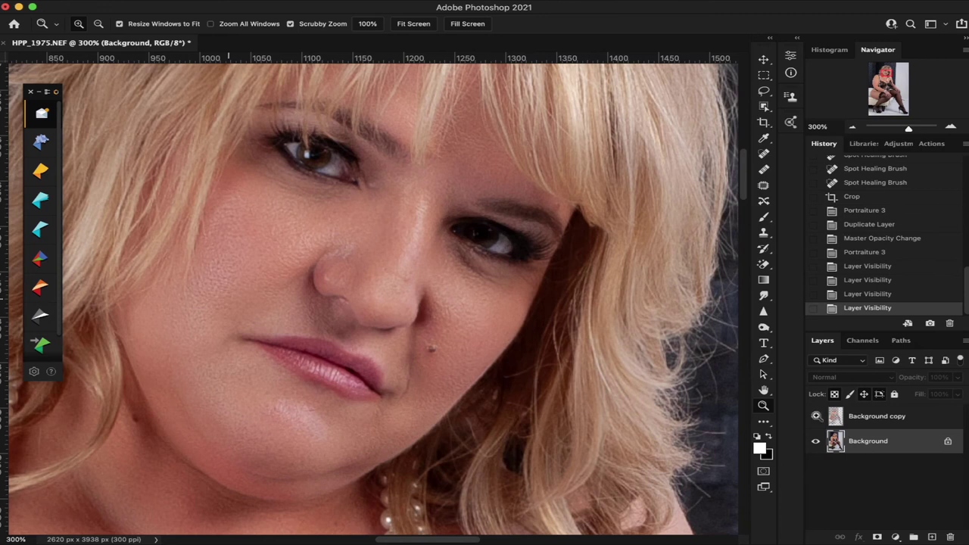
scroll(383, 287, down, 5)
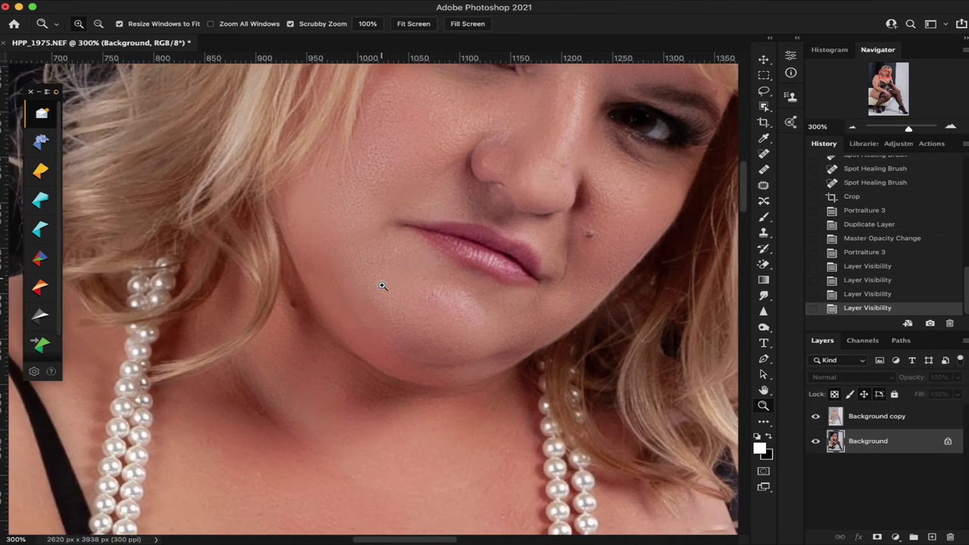
scroll(382, 286, down, 3)
scroll(382, 286, down, 1)
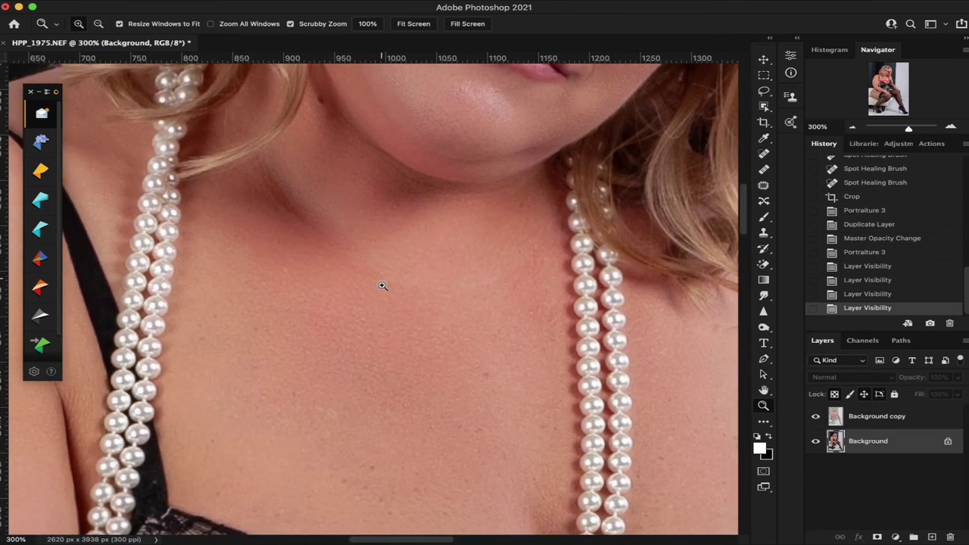
click(414, 23)
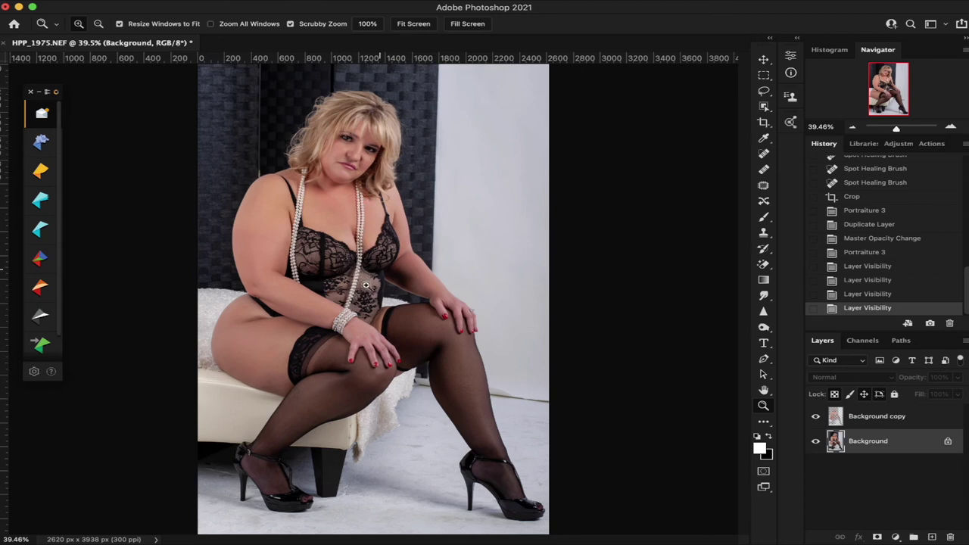
Choose Flatten Image from the Layers panel menu
click(964, 342)
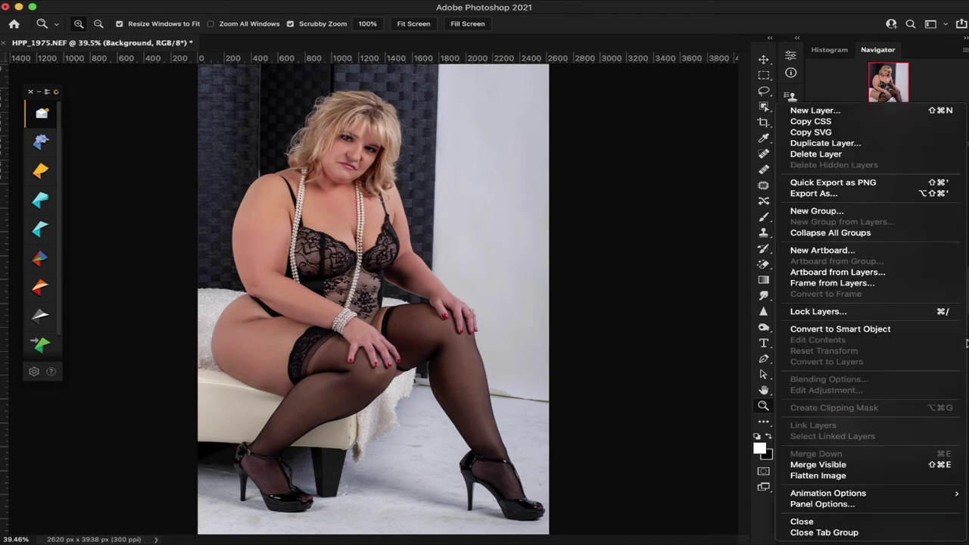
click(842, 477)
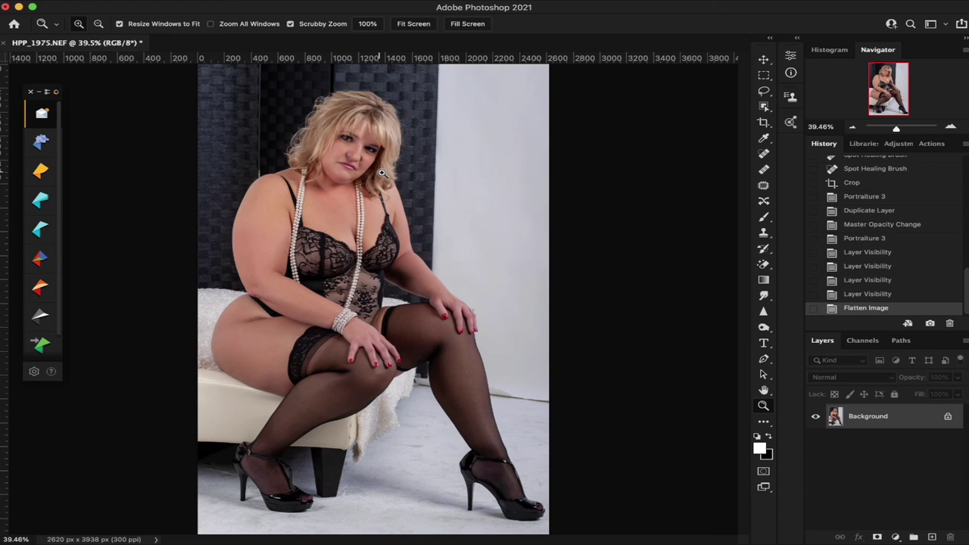
Zoom the face to 100% with the Zoom tool and scroll to frame it
click(343, 154)
click(343, 155)
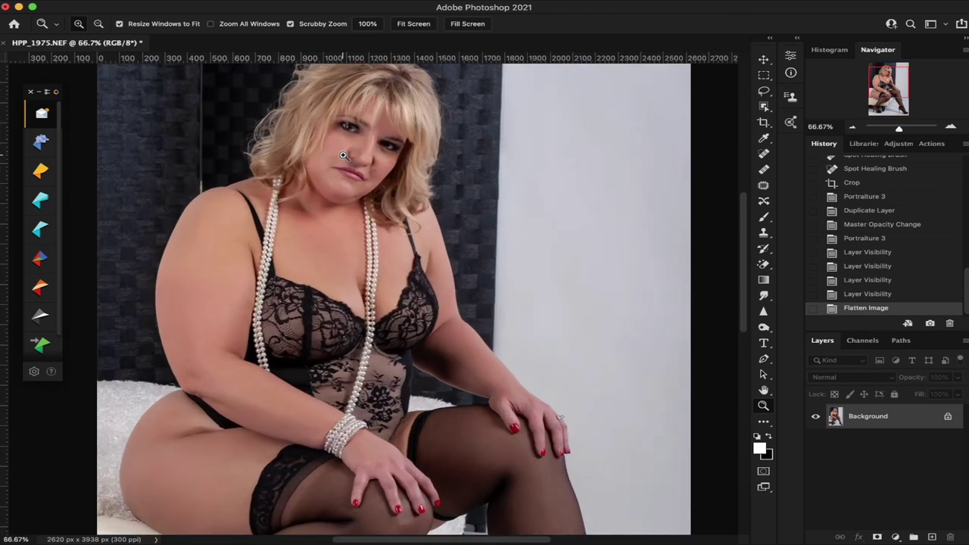
scroll(343, 154, up, 3)
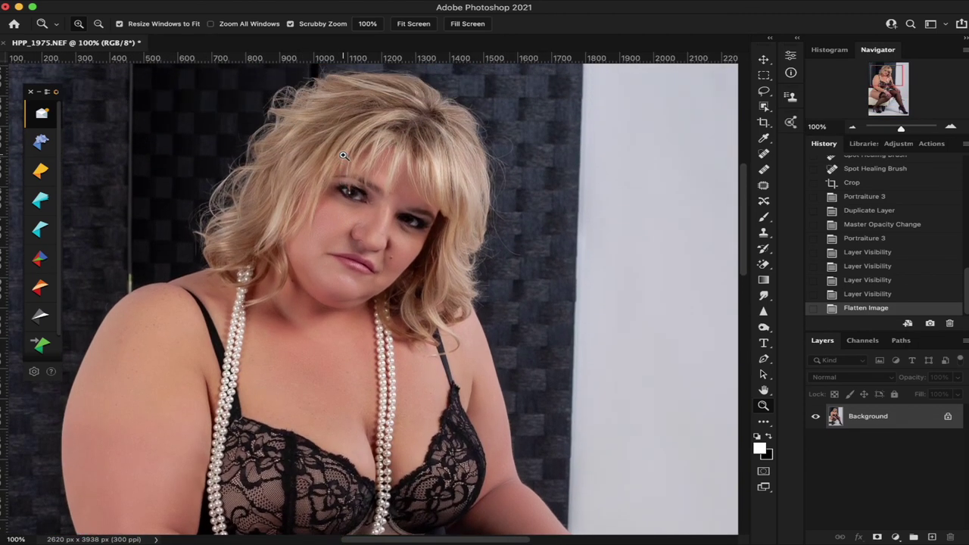
scroll(343, 154, down, 1)
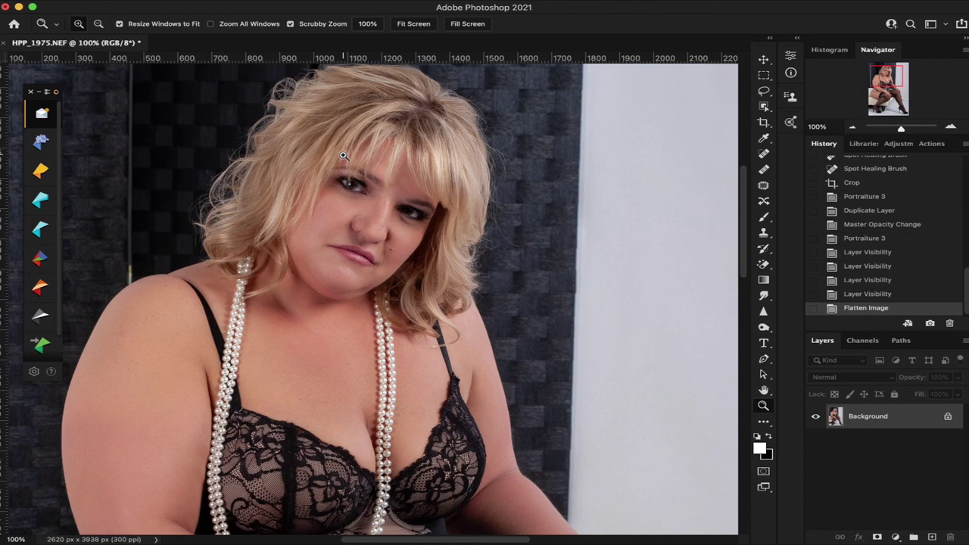
Fit the flattened, retouched portrait to the screen with Fit Screen
click(420, 25)
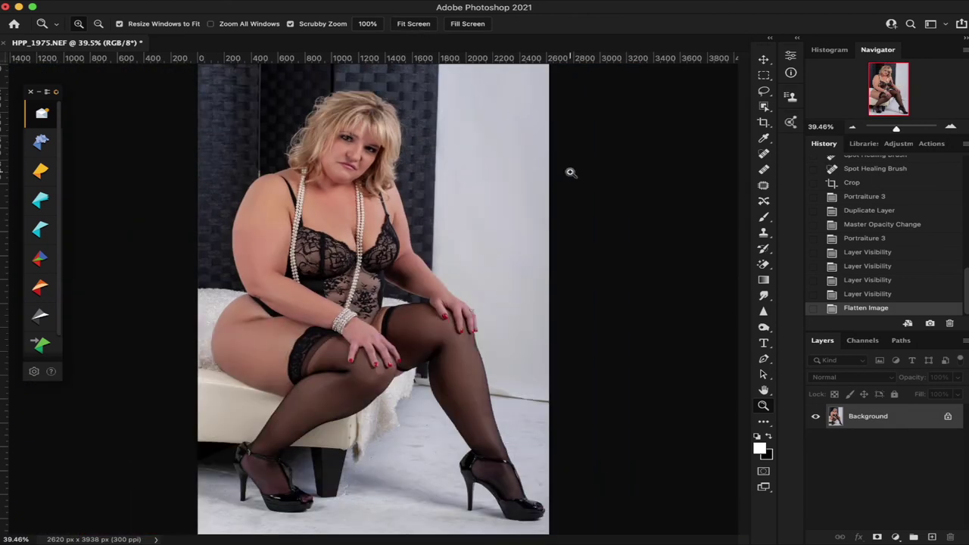